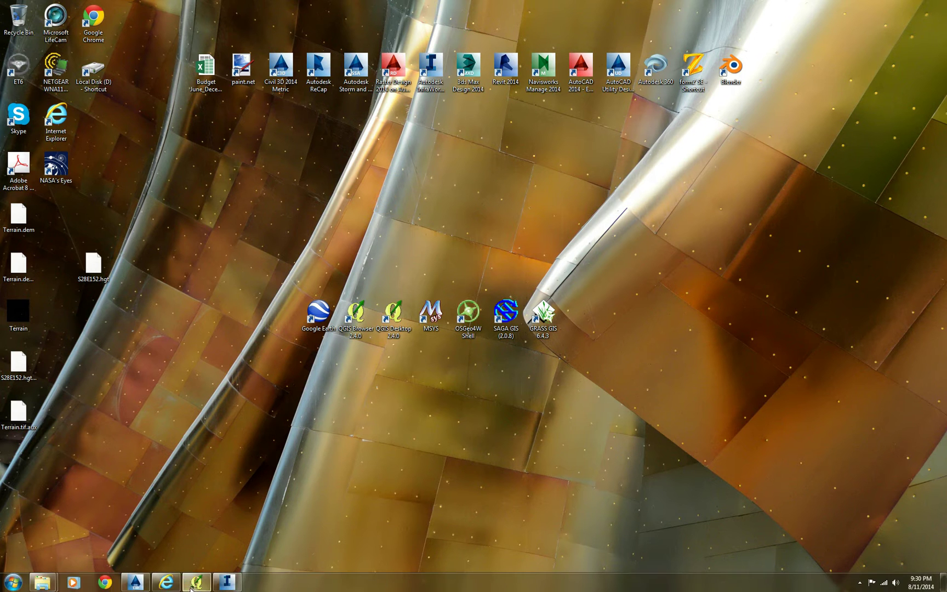
# Google 'reverb nasa' in Internet Explorer and go to the Reverb | ECHO - NASA site
pyautogui.click(166, 582)
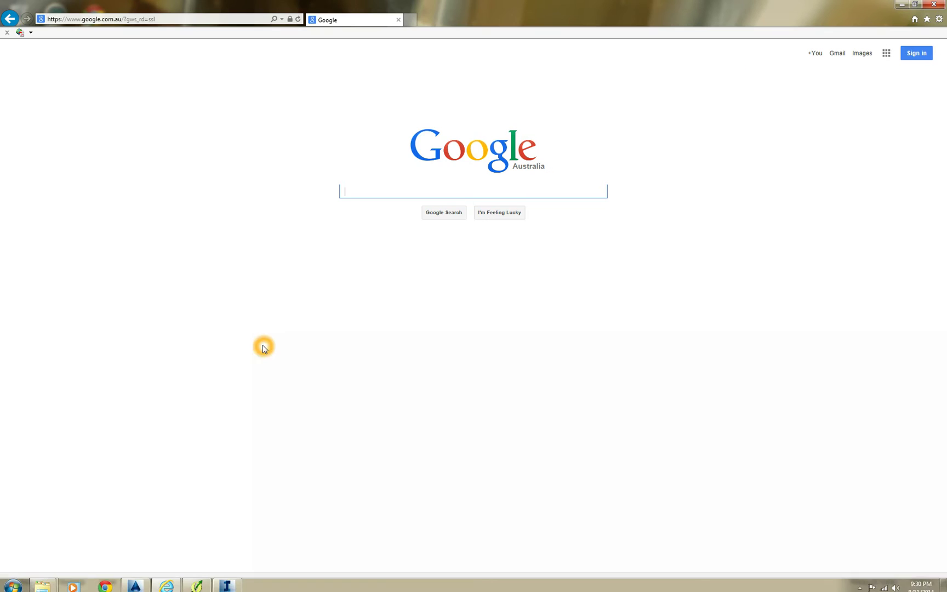
pyautogui.click(360, 190)
pyautogui.write('reverb n')
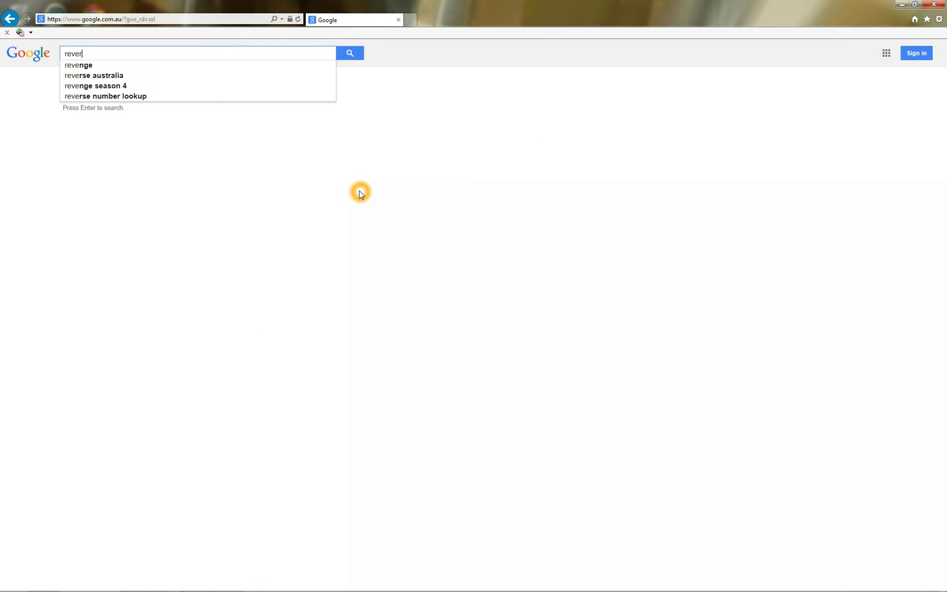
pyautogui.write('asa')
pyautogui.click(124, 124)
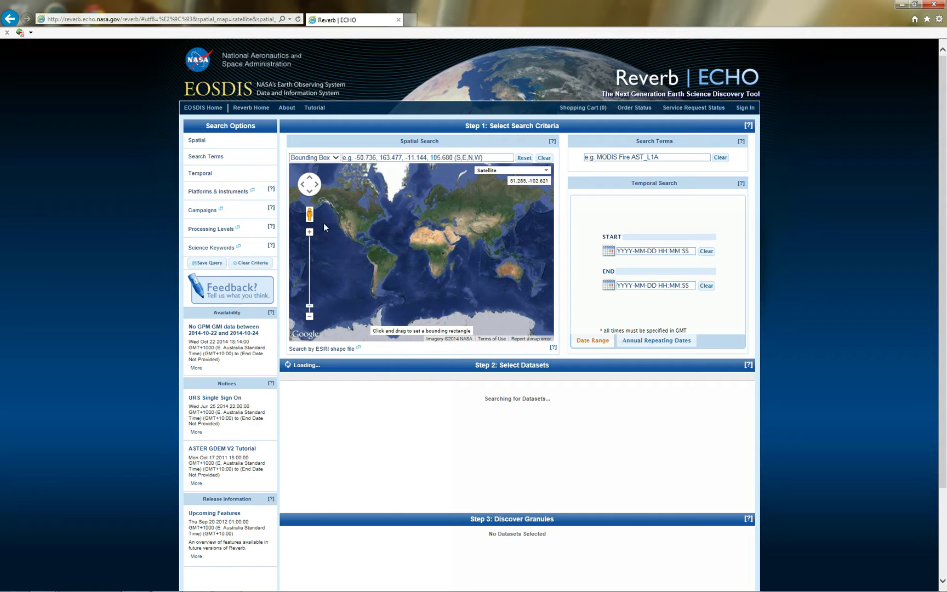
# Zoom into eastern Australia and draw a search box from -28.056, 152.772 to -27.941, 152.606
pyautogui.doubleClick(523, 269)
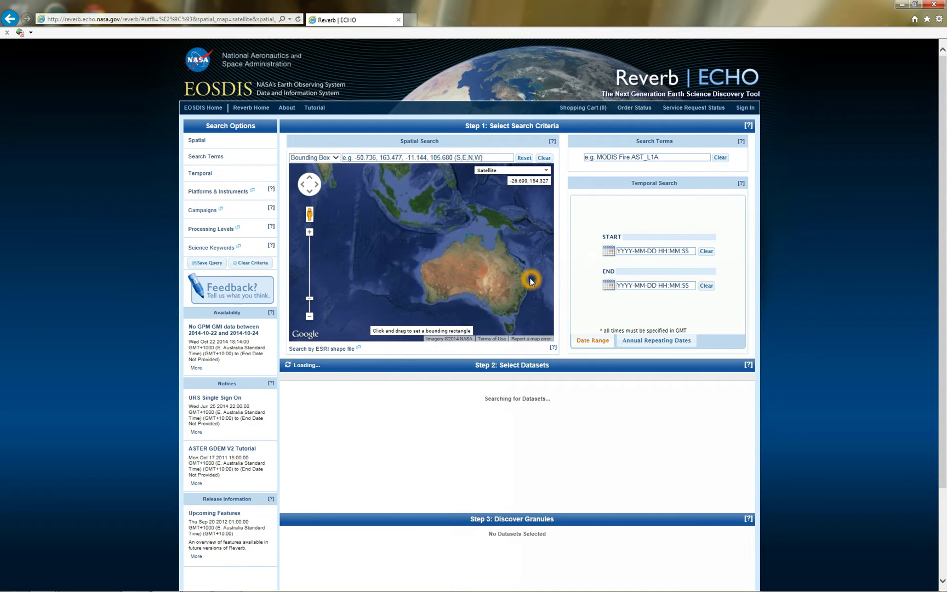
pyautogui.doubleClick(530, 277)
pyautogui.doubleClick(532, 293)
pyautogui.doubleClick(526, 278)
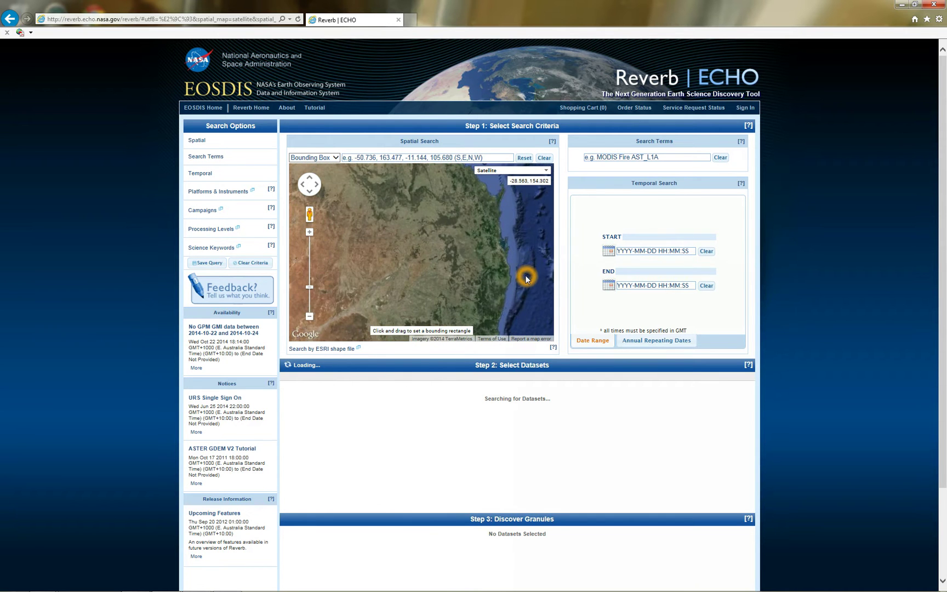
pyautogui.doubleClick(526, 278)
pyautogui.doubleClick(501, 259)
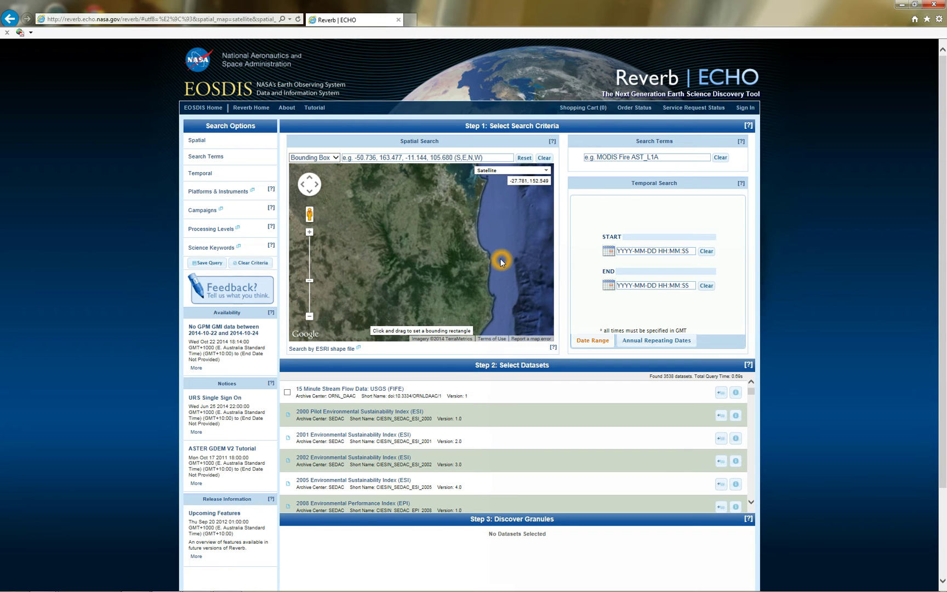
pyautogui.doubleClick(423, 233)
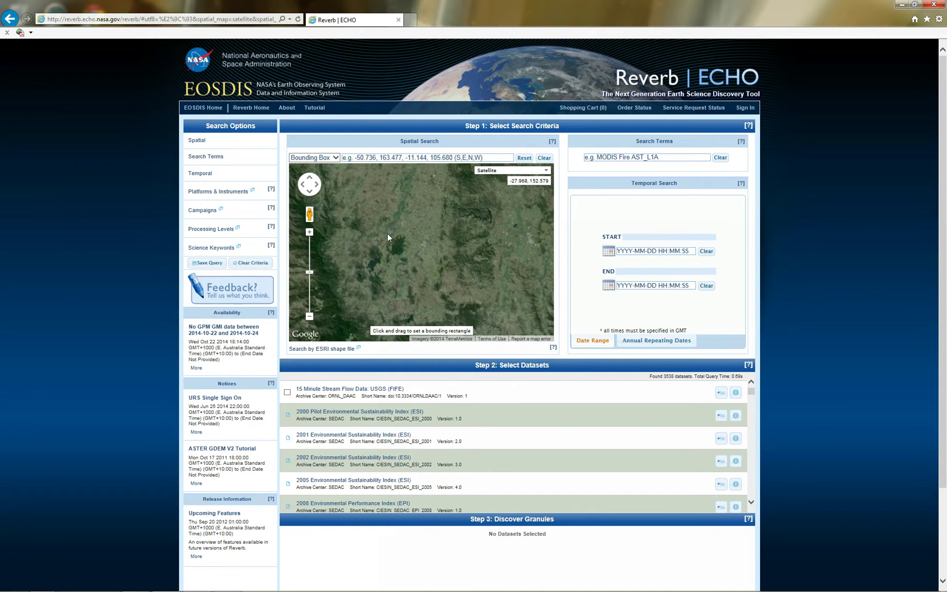
pyautogui.doubleClick(449, 274)
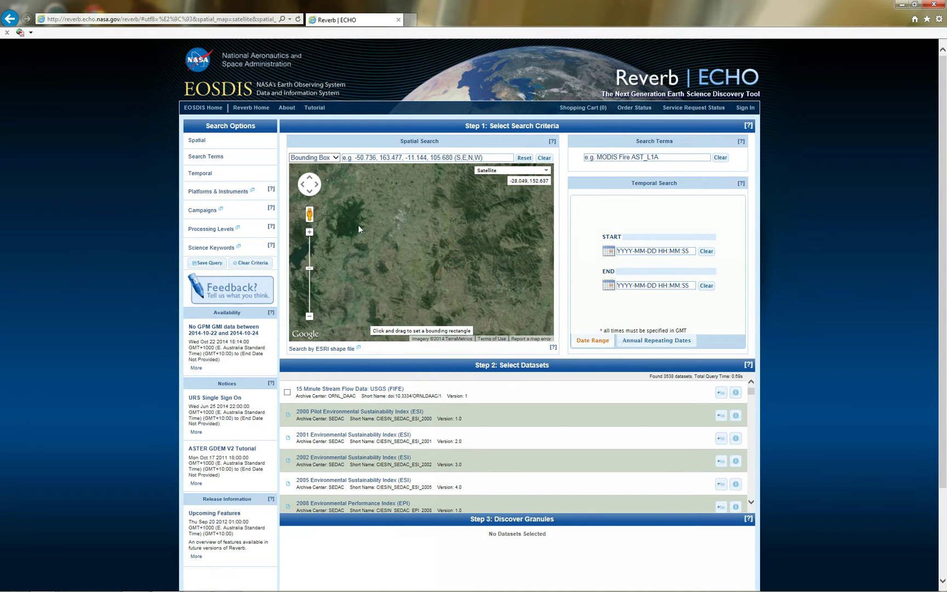
pyautogui.scroll(-1, 466, 246)
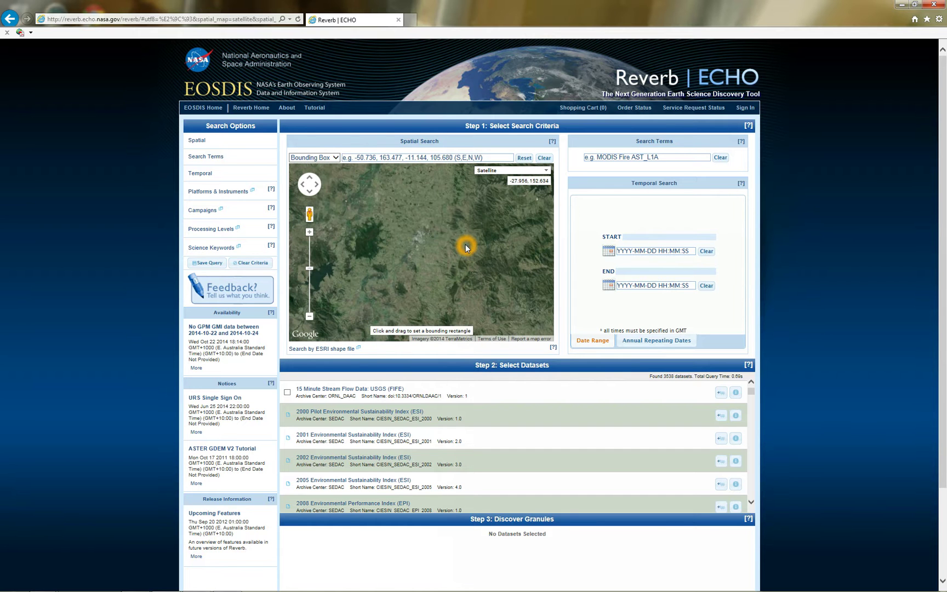
pyautogui.moveTo(364, 194); pyautogui.dragTo(477, 284)
pyautogui.click(518, 275)
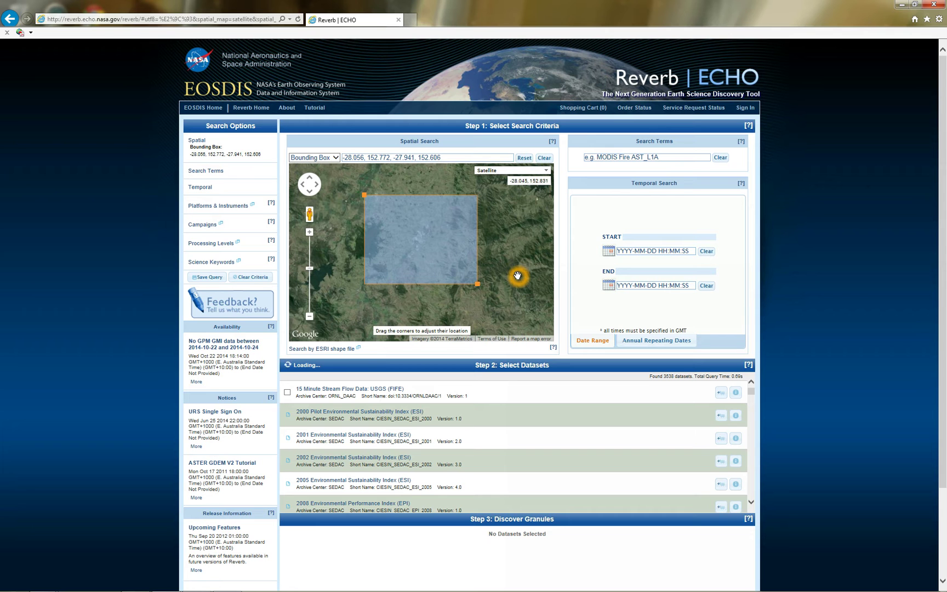
# Add the search term 'terrain' and select the SRTM Global 3 arc second sub-sampled V003 dataset
pyautogui.click(630, 157)
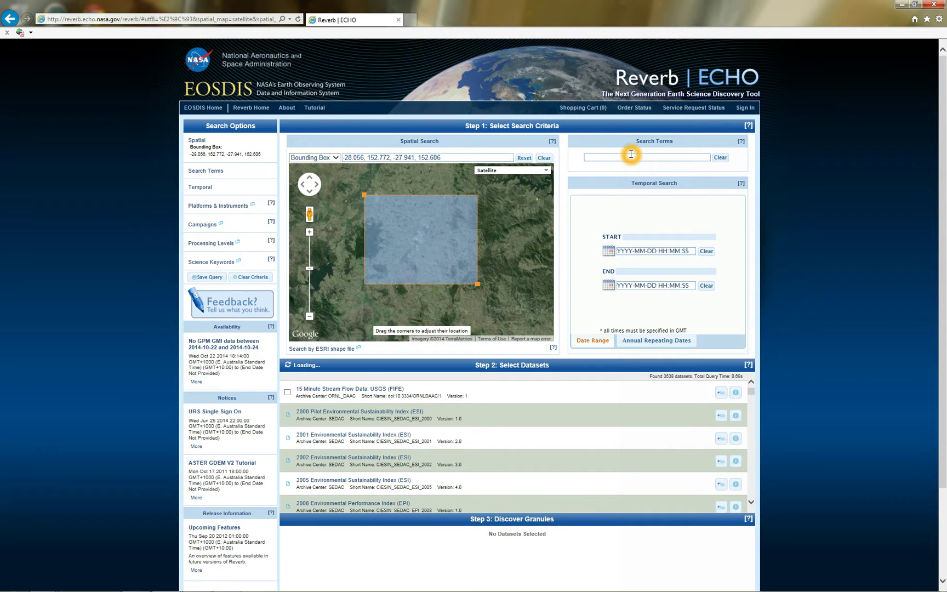
pyautogui.write('terrain')
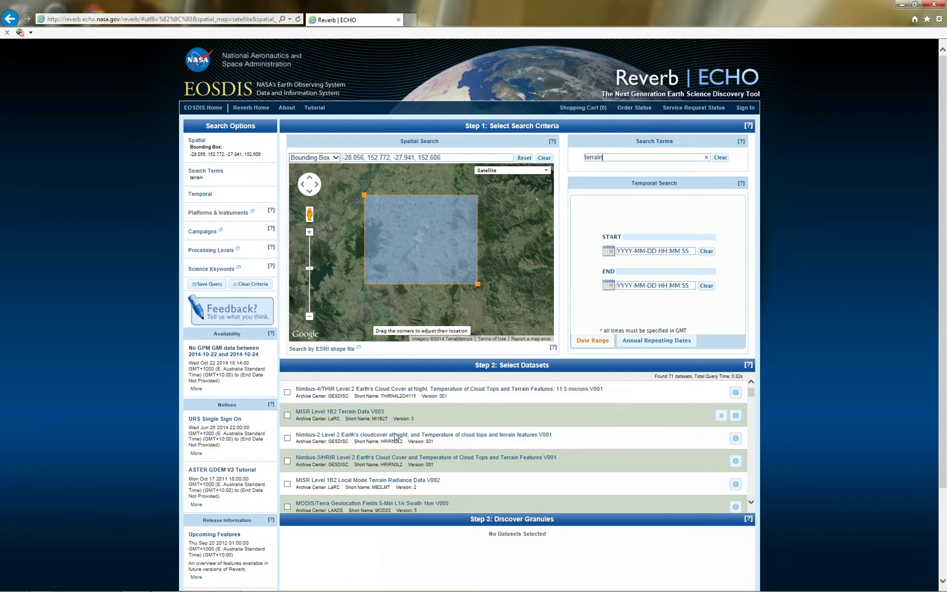
pyautogui.scroll(-1, 397, 458)
pyautogui.scroll(-4, 359, 412)
pyautogui.scroll(-1, 363, 400)
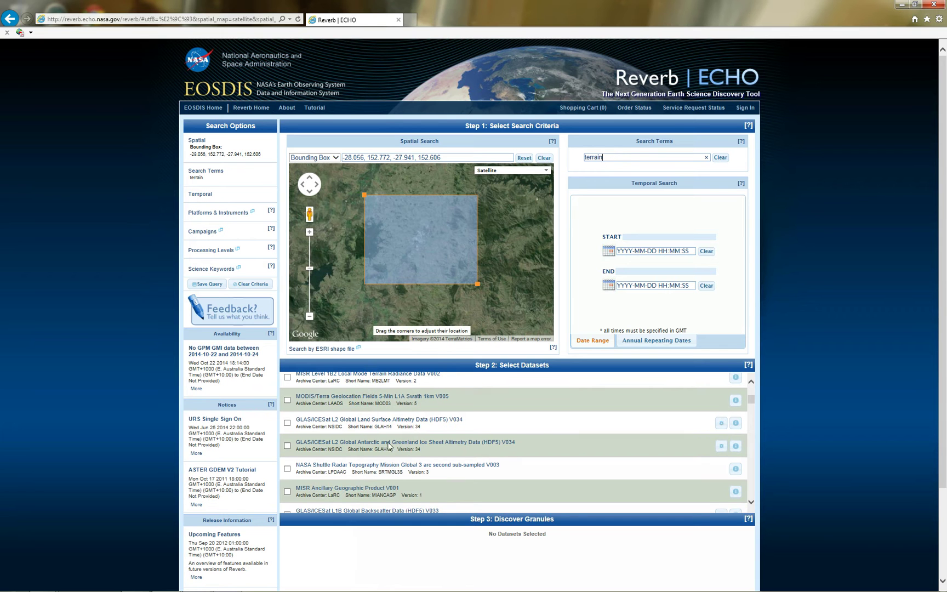
pyautogui.scroll(-1, 383, 466)
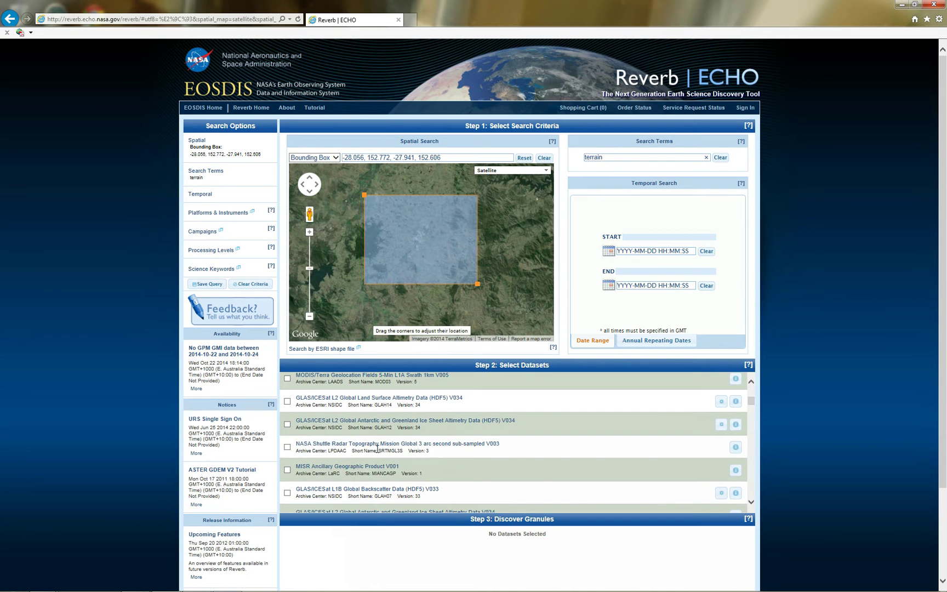
pyautogui.click(287, 447)
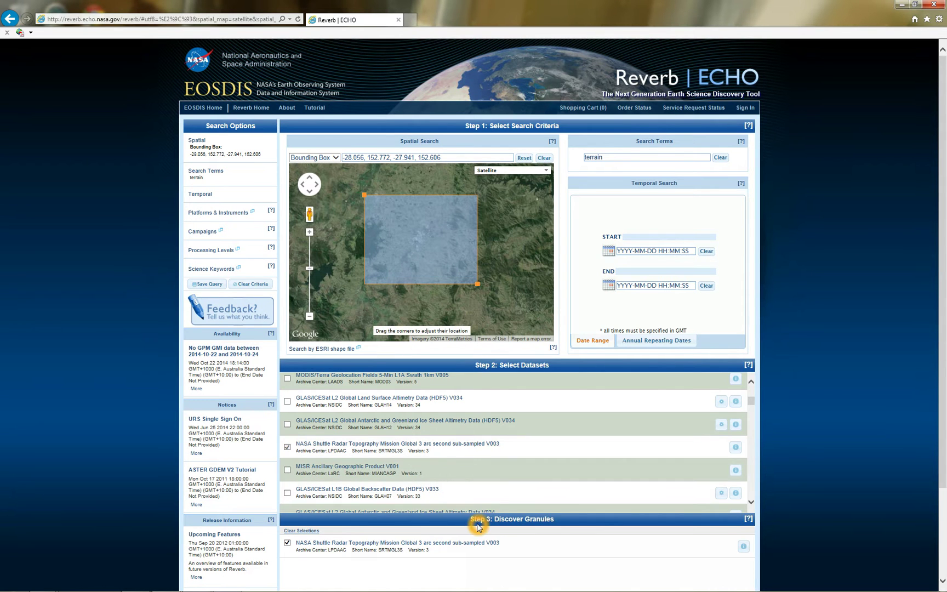
pyautogui.scroll(-3, 470, 550)
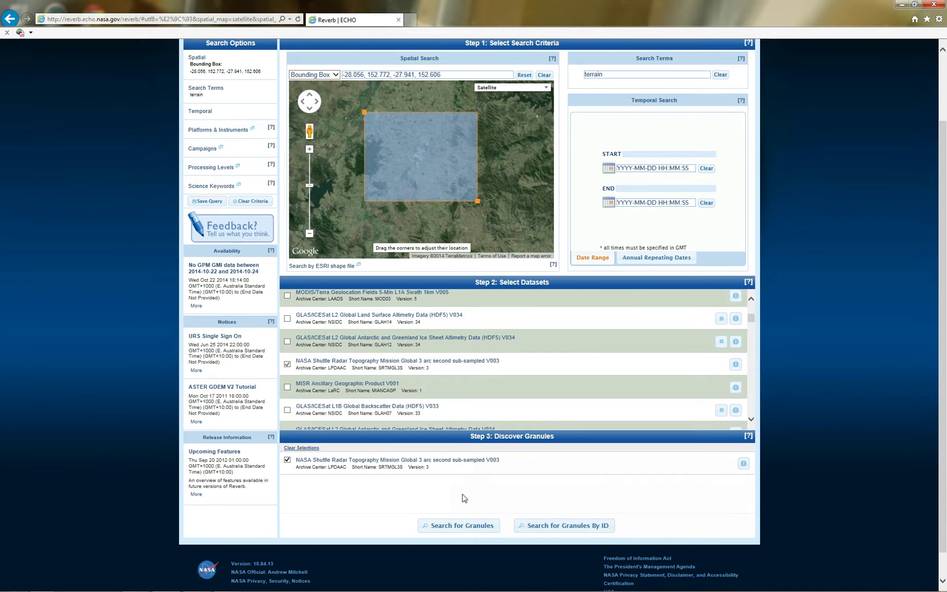
# Search for granules, add the S28E152.SRTMGL3S.hgt.zip tile to the cart, and view the cart
pyautogui.click(461, 525)
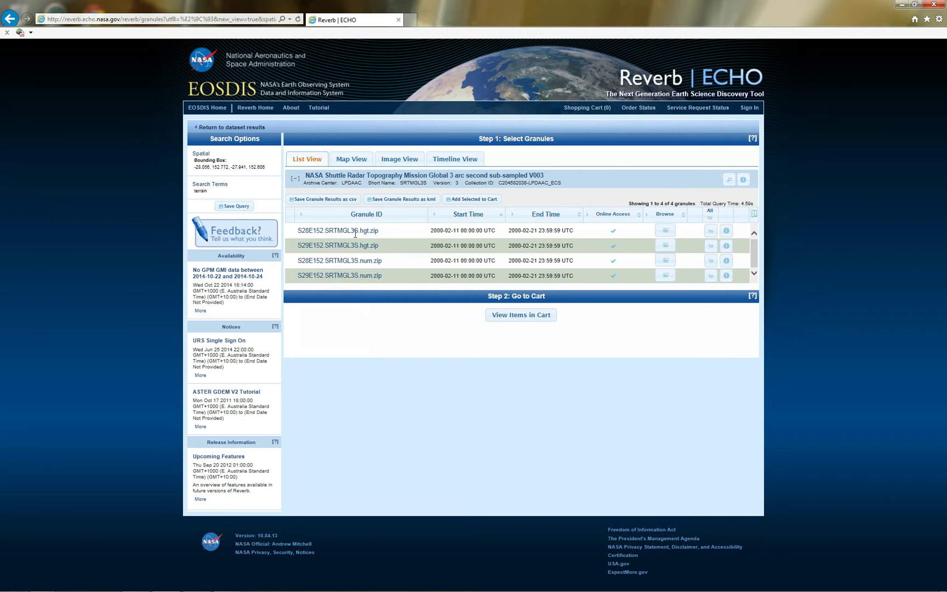
pyautogui.click(368, 234)
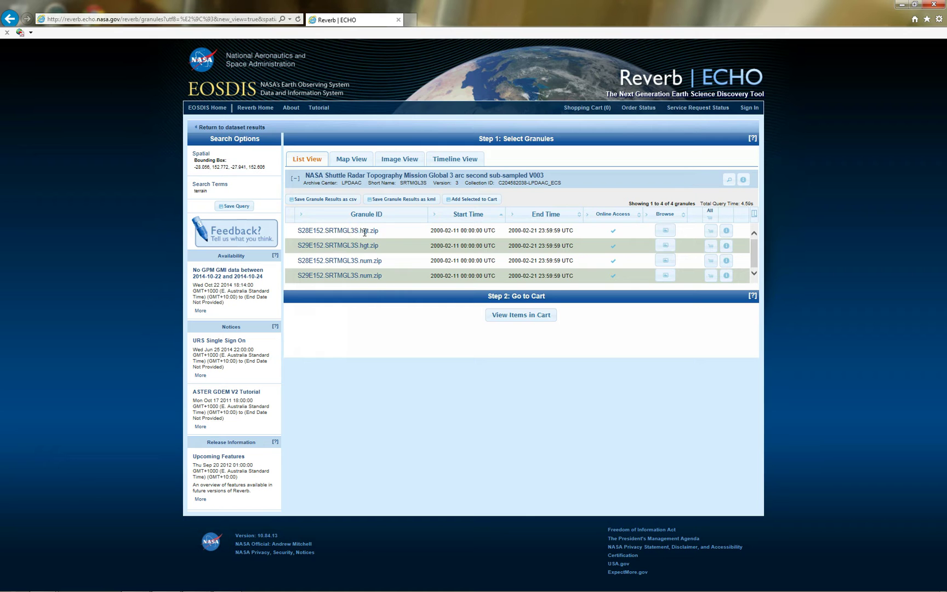
pyautogui.click(300, 230)
pyautogui.click(299, 230)
pyautogui.click(710, 232)
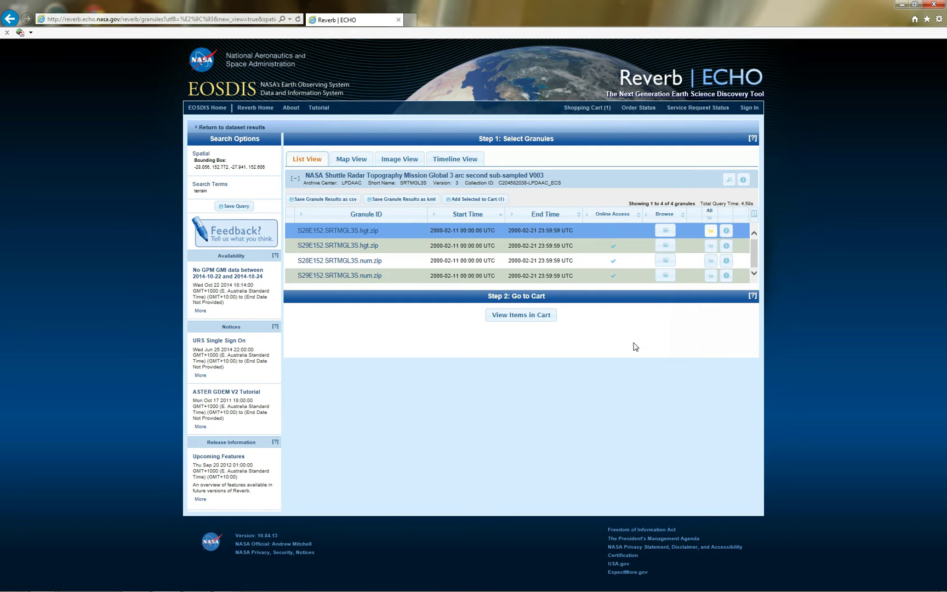
pyautogui.click(508, 319)
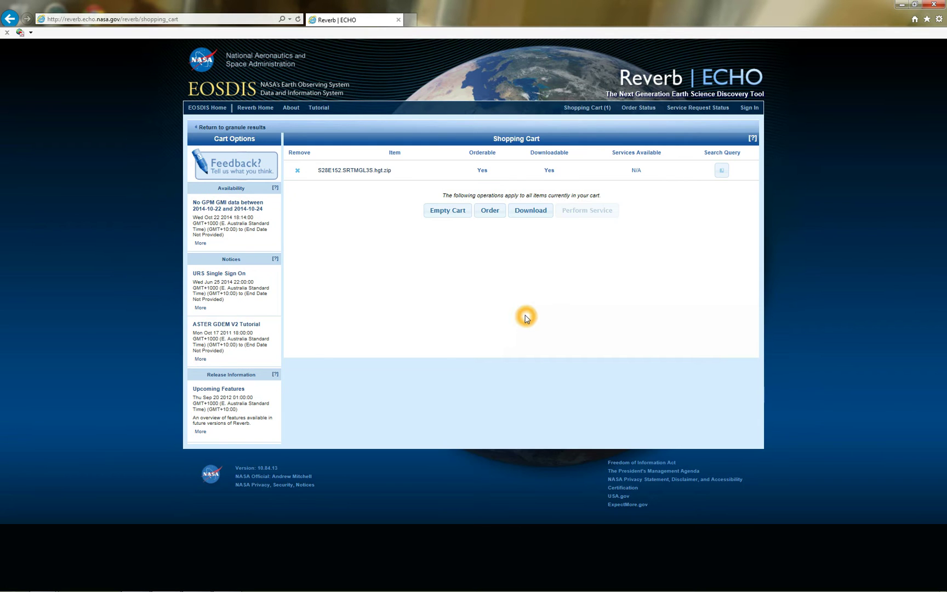
# Download the cart as a Data / Text File URL list, data_url_script_2014-11-08_063255.txt
pyautogui.click(447, 175)
pyautogui.click(537, 214)
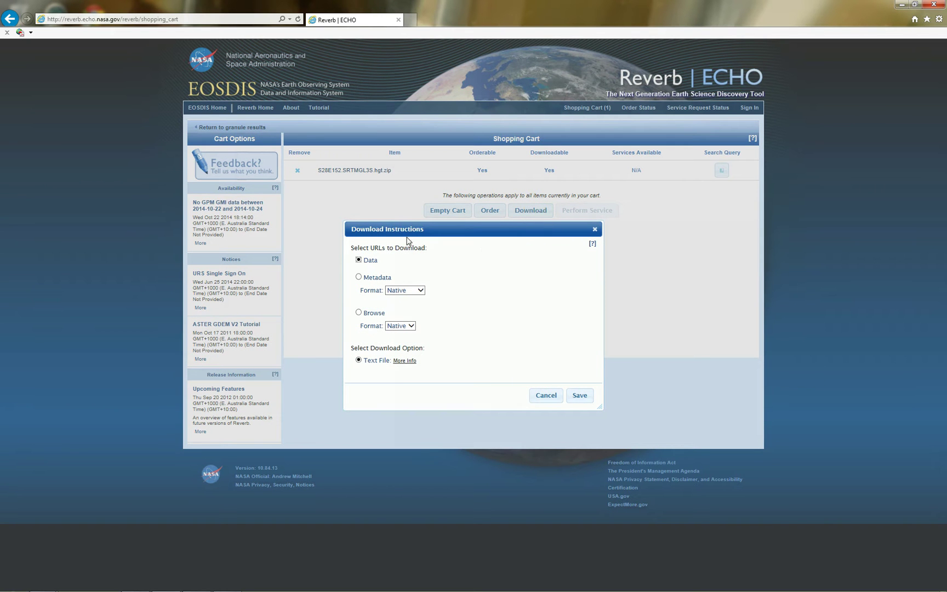
pyautogui.click(398, 374)
pyautogui.click(578, 395)
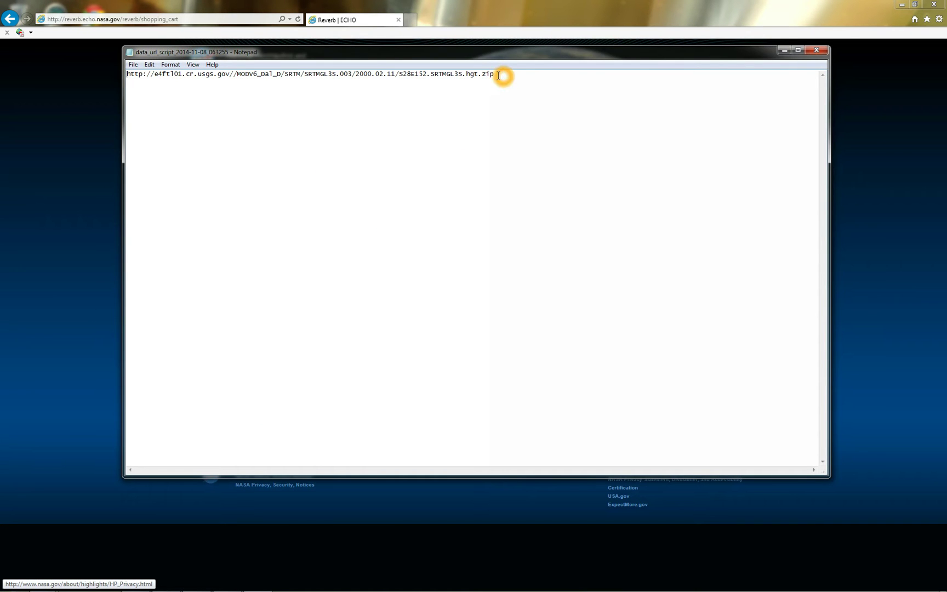
# Select and copy the full S28E152.SRTMGL3S.hgt.zip download URL in Notepad
pyautogui.moveTo(504, 75); pyautogui.dragTo(126, 78)
pyautogui.hotkey('ctrl', 'c')
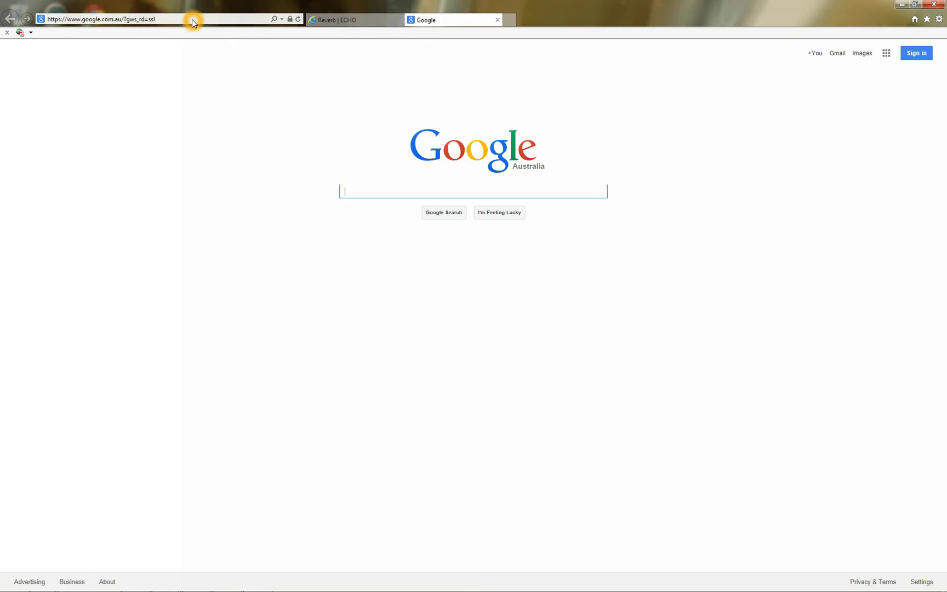
# Paste the URL into a new tab's address bar and open the downloaded S28E152.SRTMGL3S.hgt.zip
pyautogui.click(193, 19)
pyautogui.click(193, 20)
pyautogui.hotkey('ctrl', 'v')
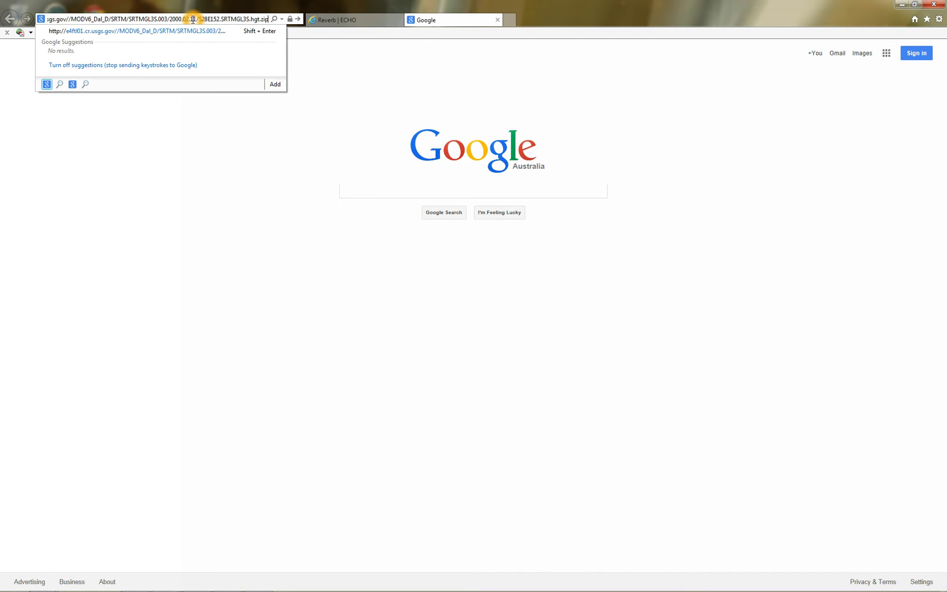
pyautogui.press('Return')
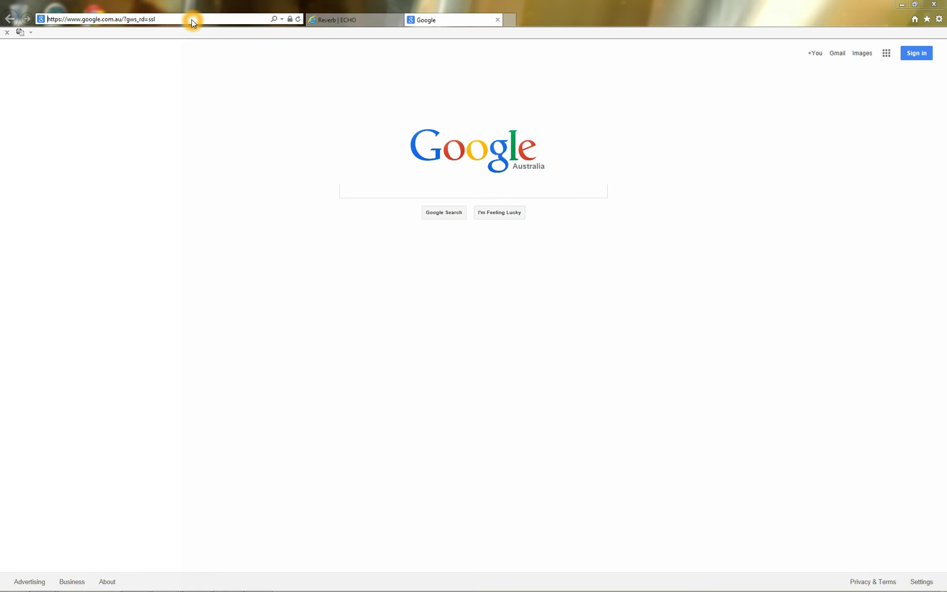
pyautogui.click(421, 282)
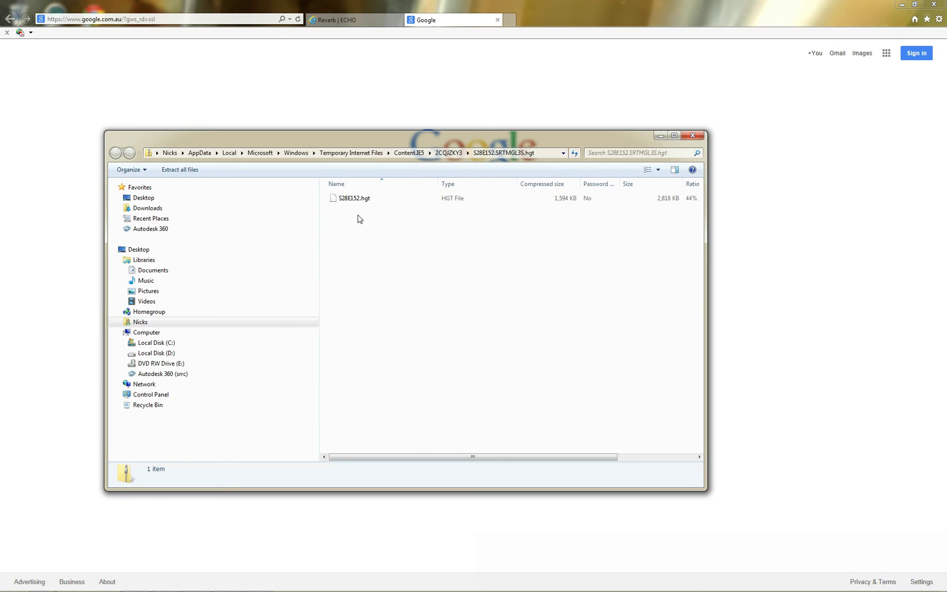
# Copy S28E152.hgt from the zip onto the desktop, replacing the existing copy
pyautogui.click(358, 201)
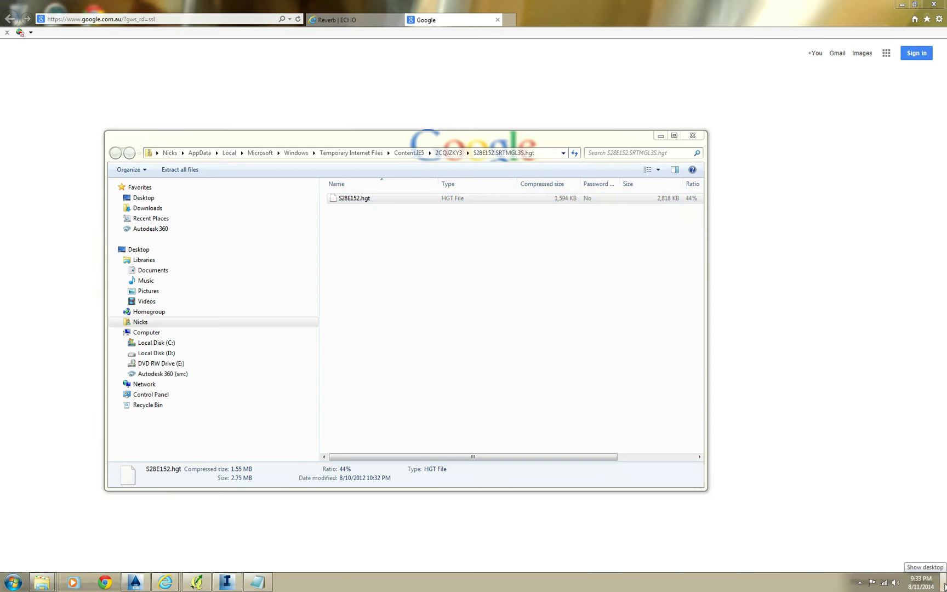
pyautogui.click(944, 582)
pyautogui.click(218, 285)
pyautogui.hotkey('ctrl', 'v')
pyautogui.click(404, 263)
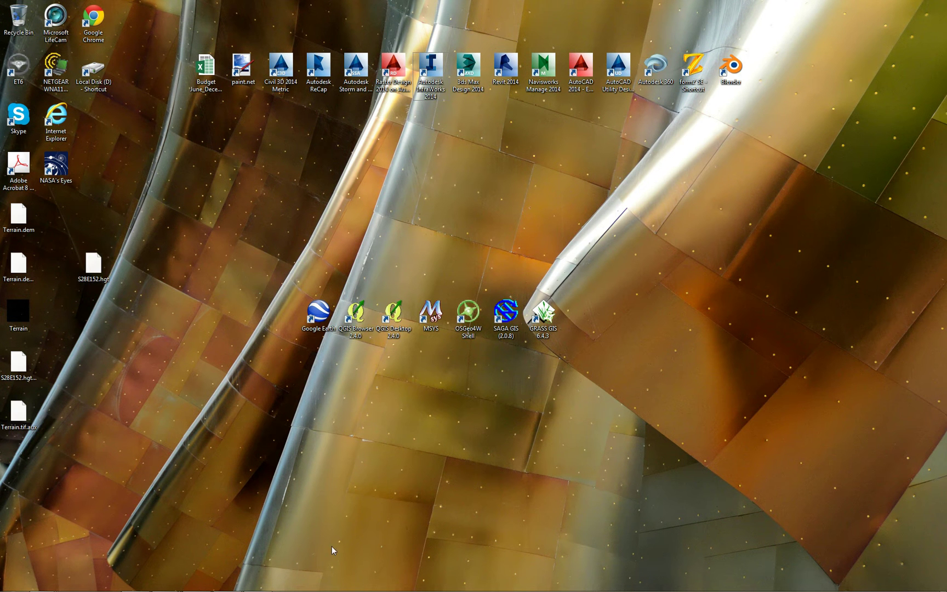
# Launch QGIS Desktop 2.4.0 from its desktop shortcut
pyautogui.moveTo(331, 589)
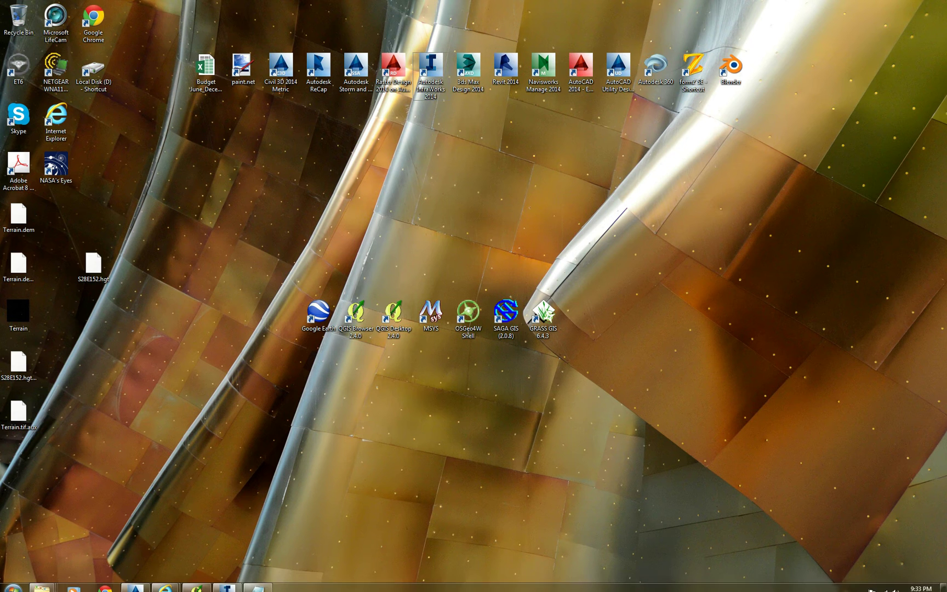
pyautogui.doubleClick(388, 320)
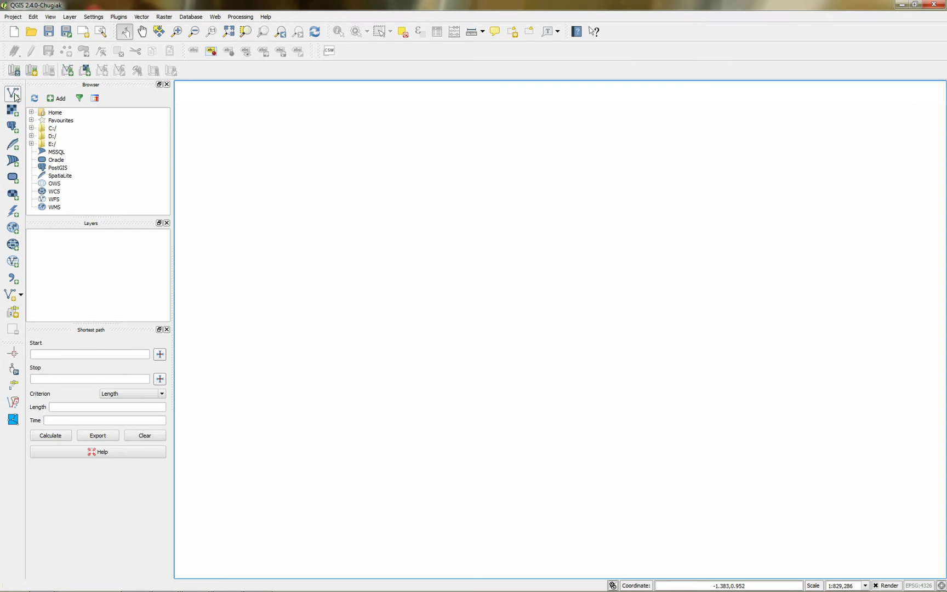
# Add S28E152.hgt from the desktop as a raster layer, showing elevations 20 to 727
pyautogui.click(14, 112)
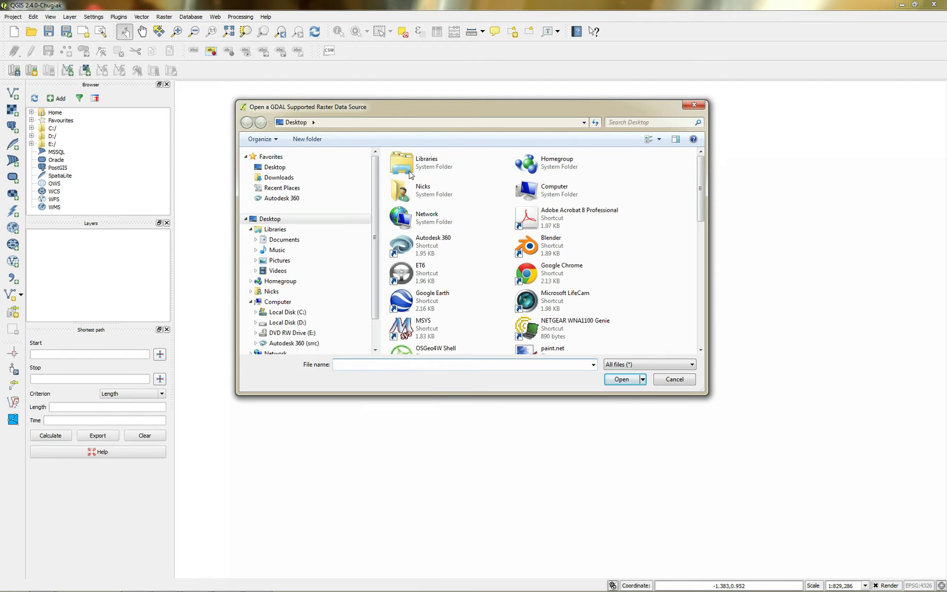
pyautogui.moveTo(701, 159); pyautogui.dragTo(670, 300)
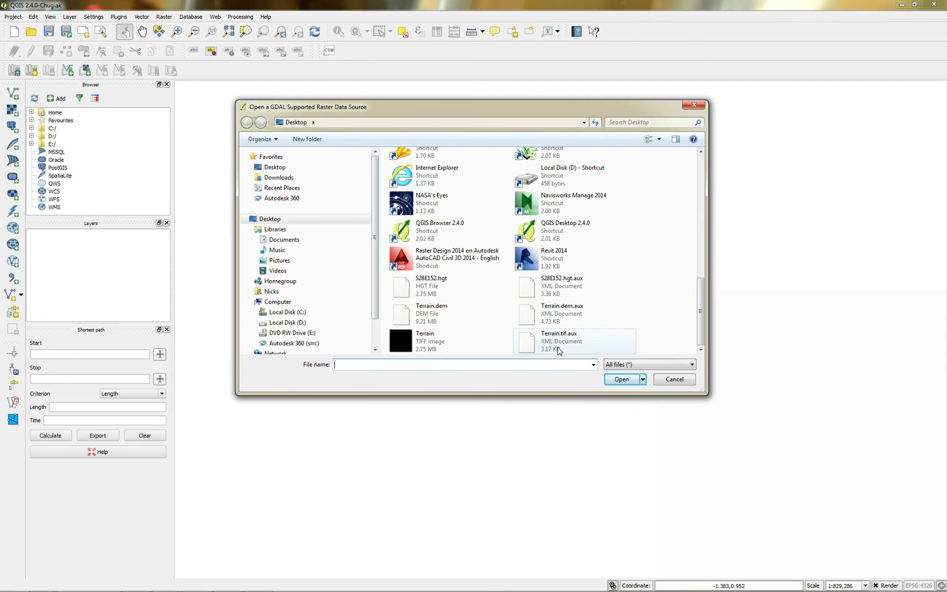
pyautogui.click(651, 365)
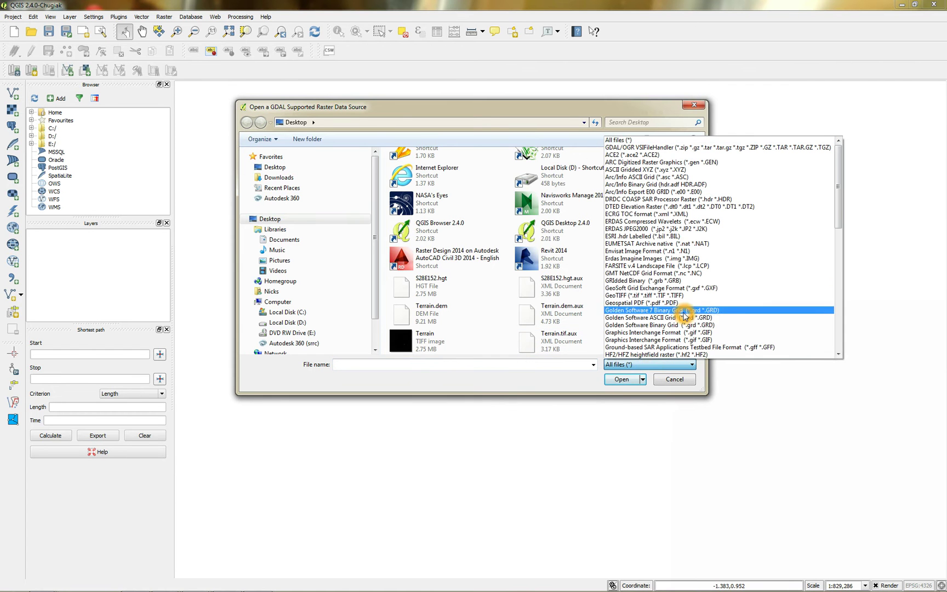
pyautogui.scroll(-1, 657, 215)
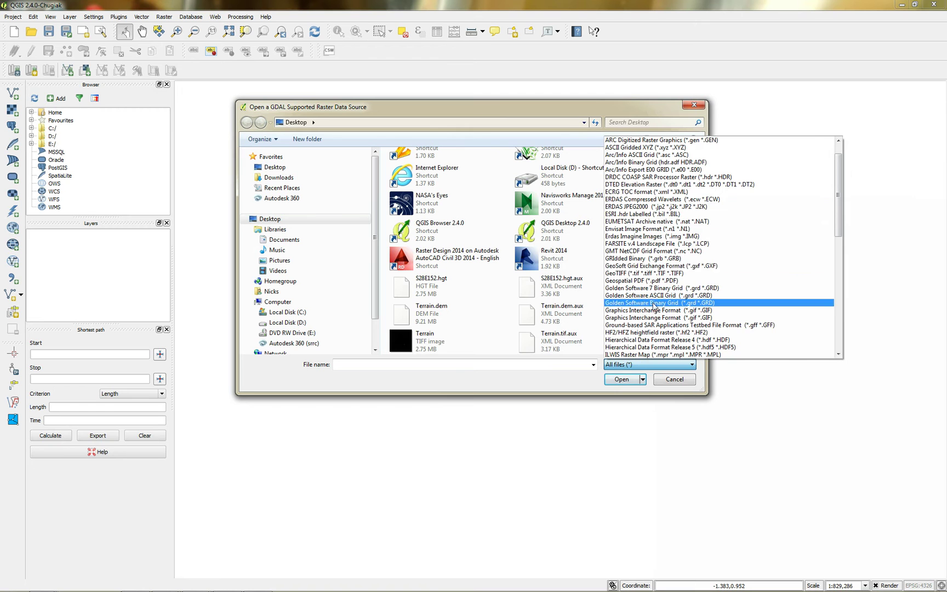
pyautogui.scroll(-6, 682, 237)
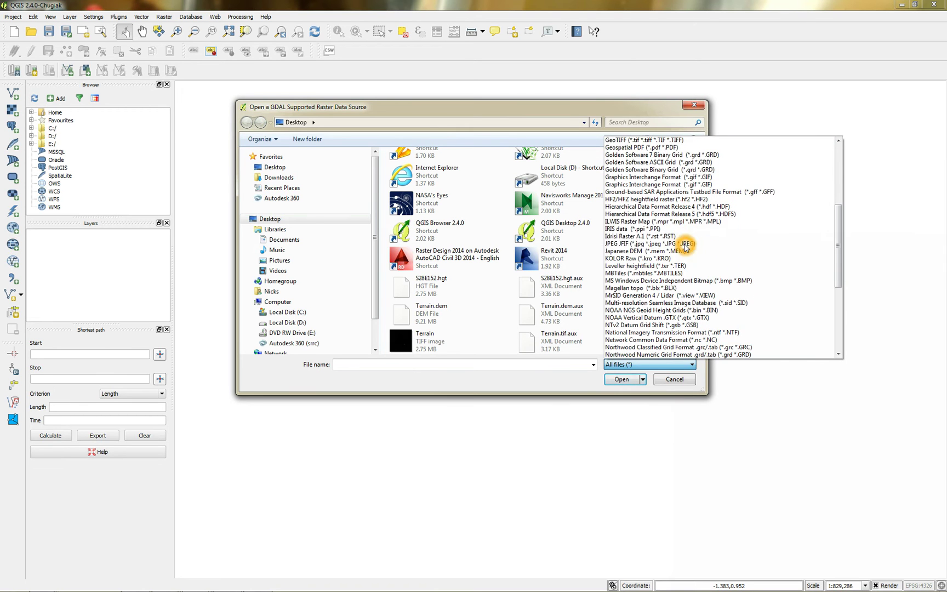
pyautogui.scroll(-5, 685, 258)
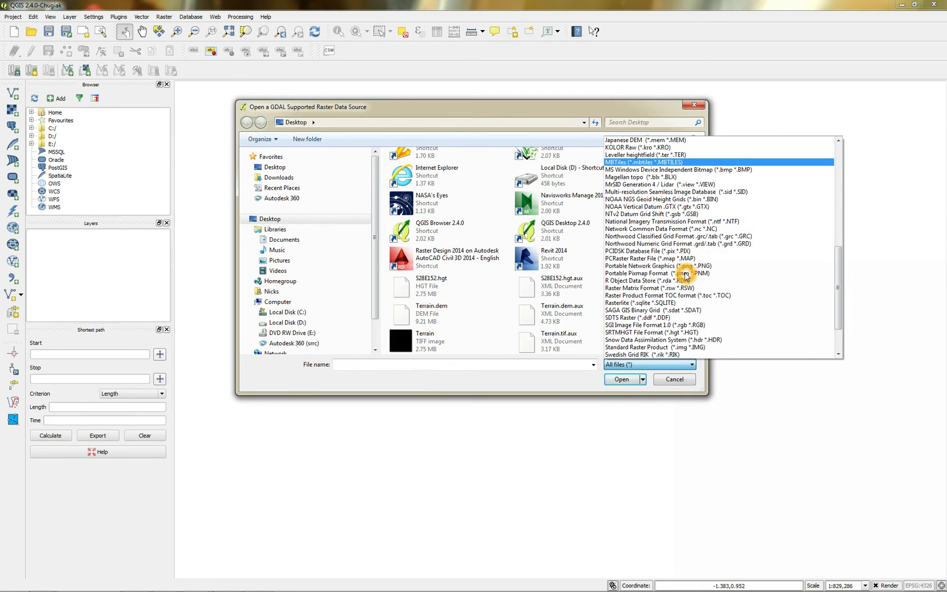
pyautogui.scroll(-1, 685, 275)
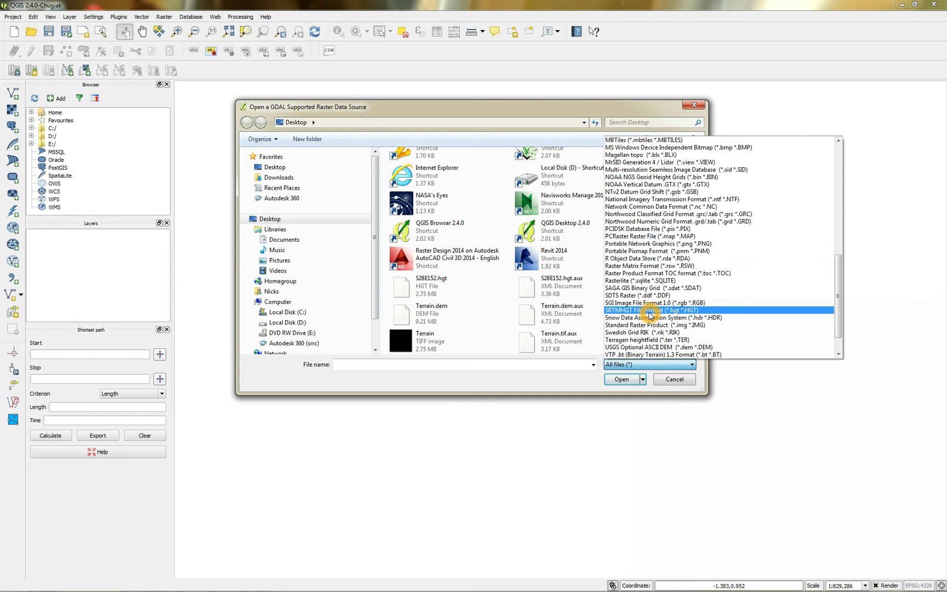
pyautogui.click(481, 373)
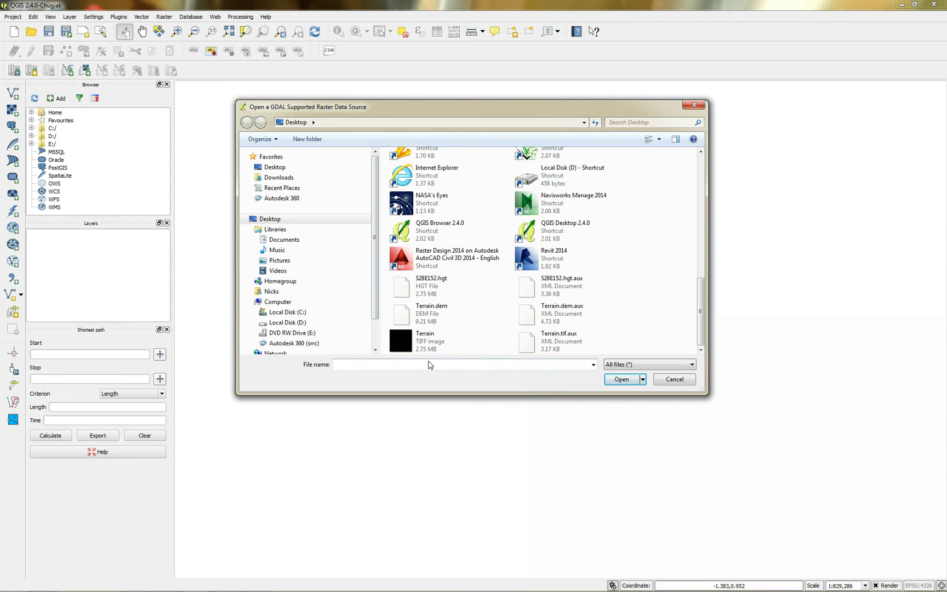
pyautogui.click(423, 284)
pyautogui.click(621, 384)
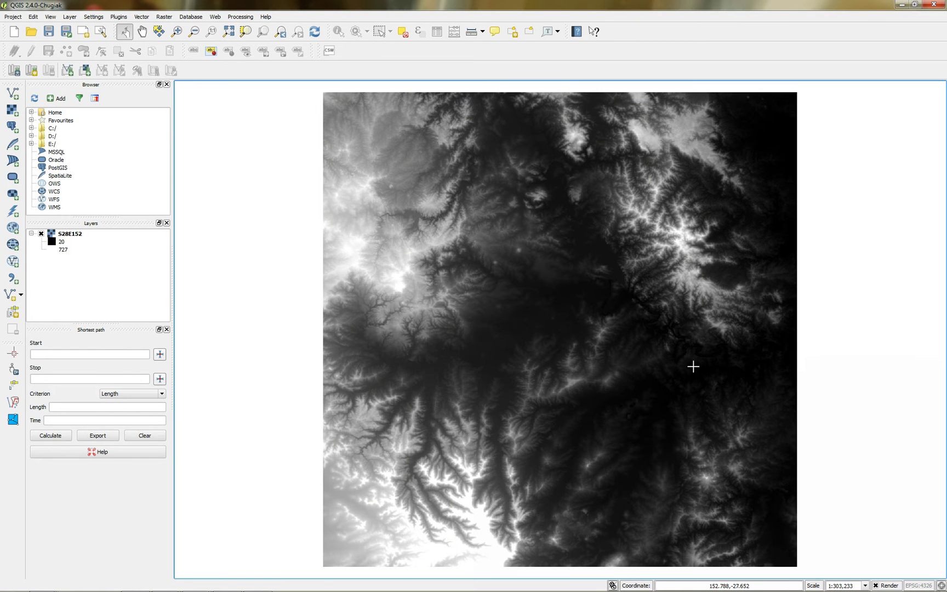
pyautogui.click(463, 242)
pyautogui.scroll(2, 499, 256)
pyautogui.scroll(2, 500, 258)
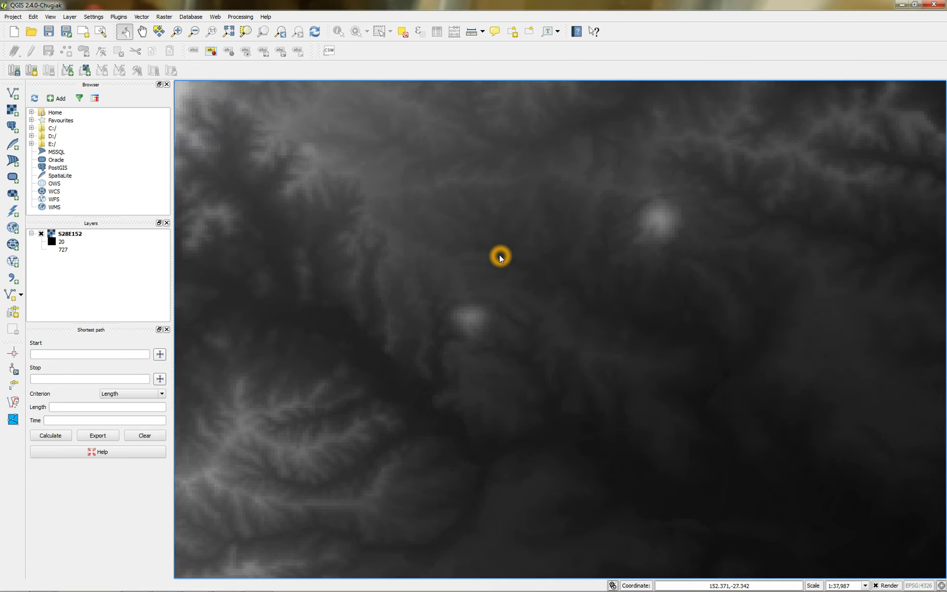
pyautogui.scroll(2, 463, 391)
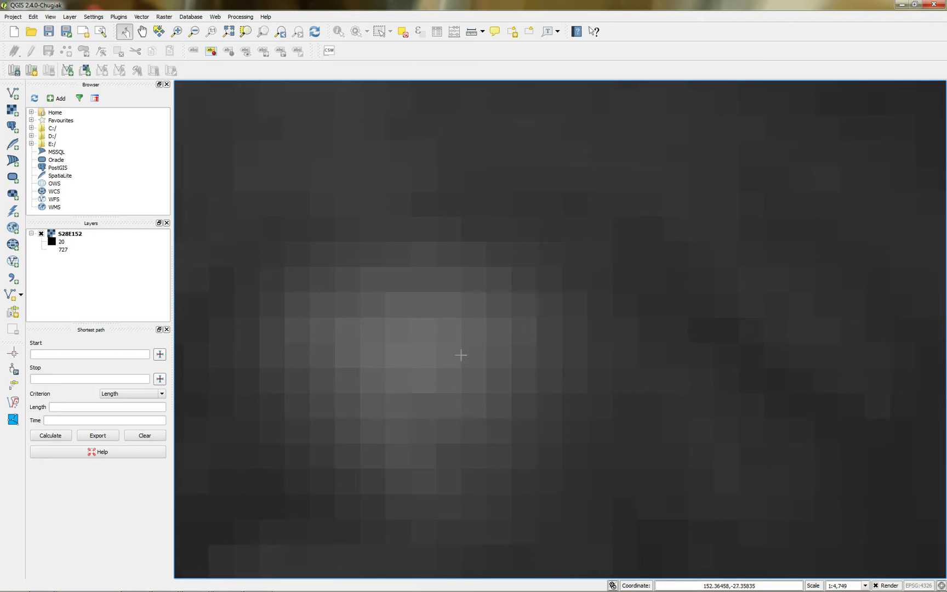
pyautogui.scroll(-2, 462, 353)
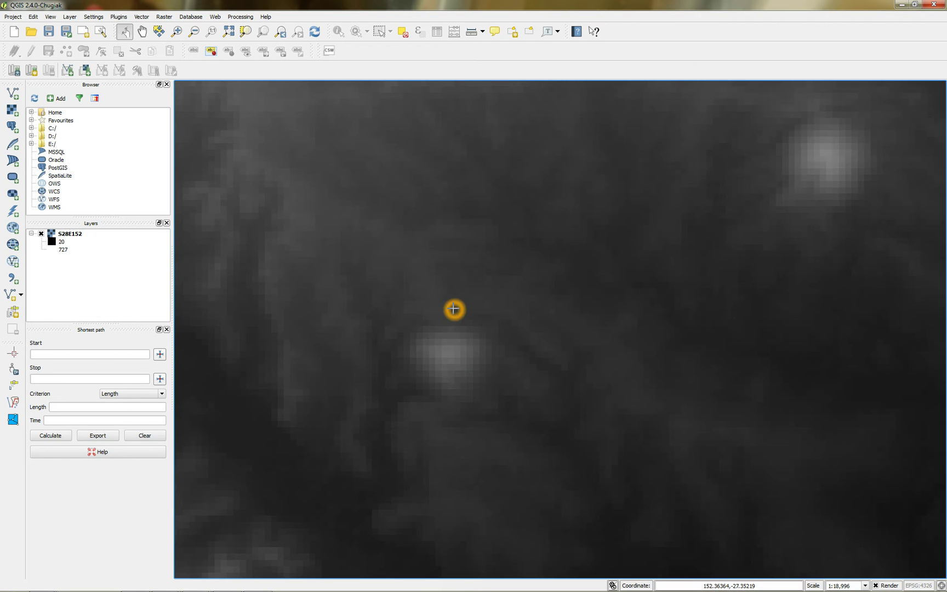
pyautogui.scroll(-2, 437, 303)
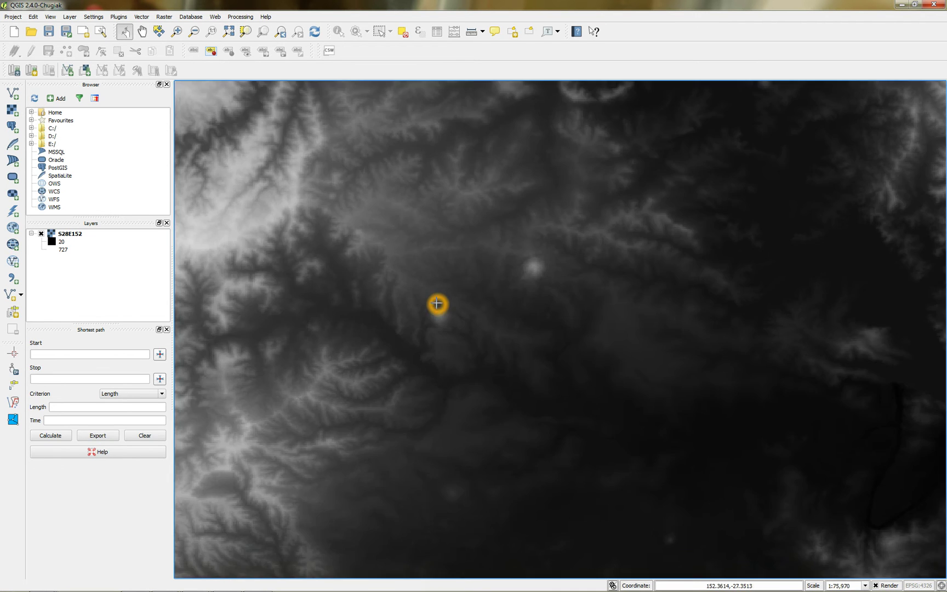
pyautogui.scroll(-2, 476, 300)
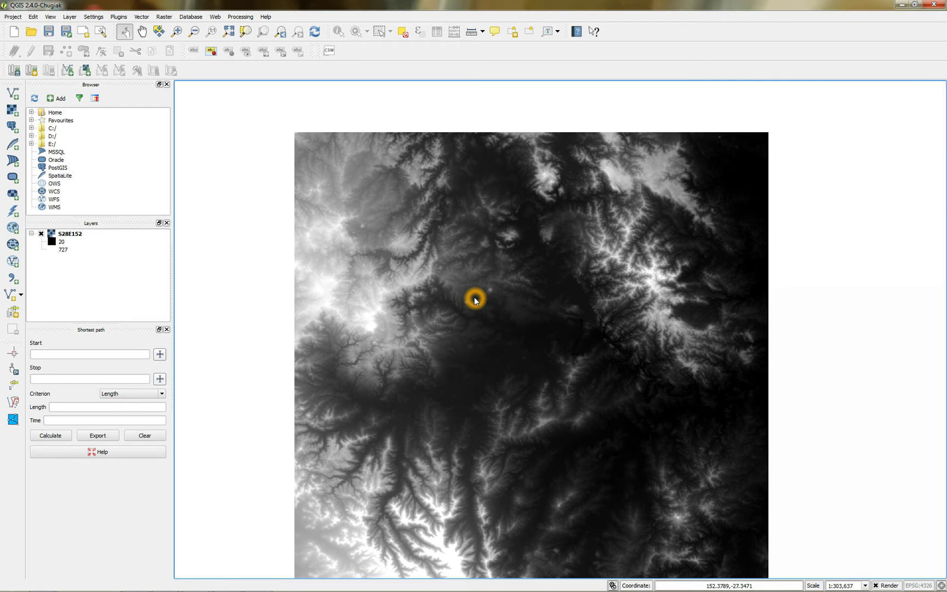
pyautogui.scroll(-1, 471, 299)
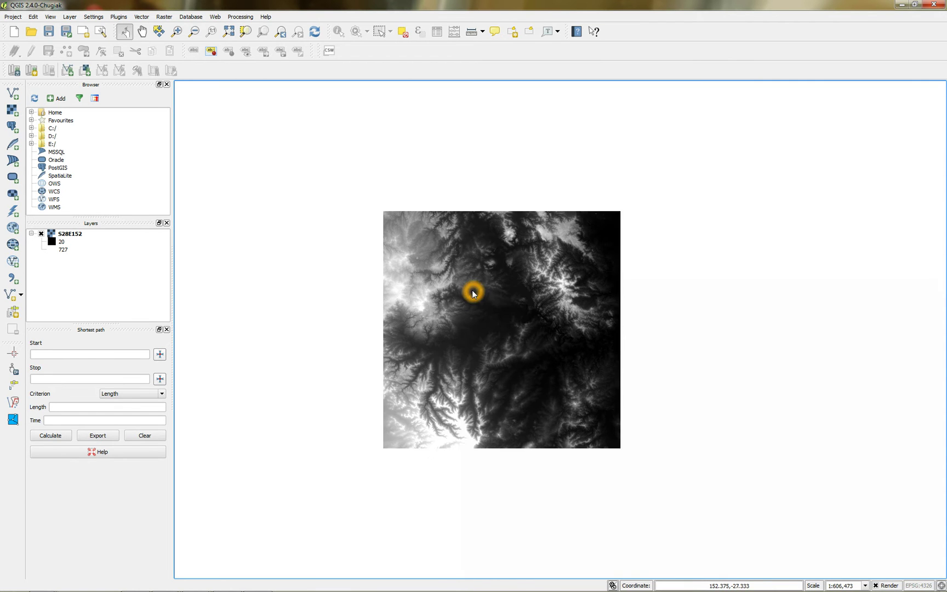
pyautogui.scroll(1, 506, 307)
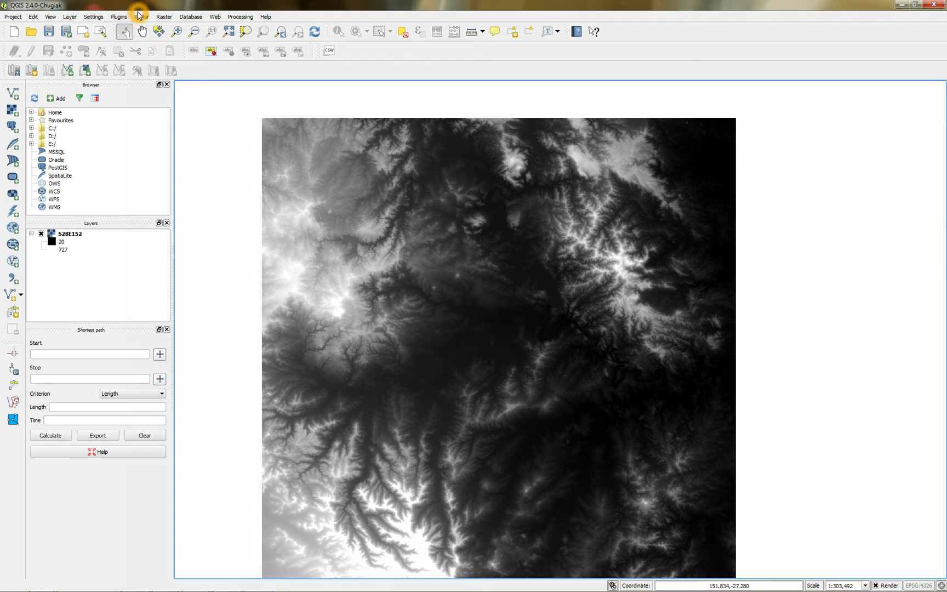
pyautogui.click(752, 585)
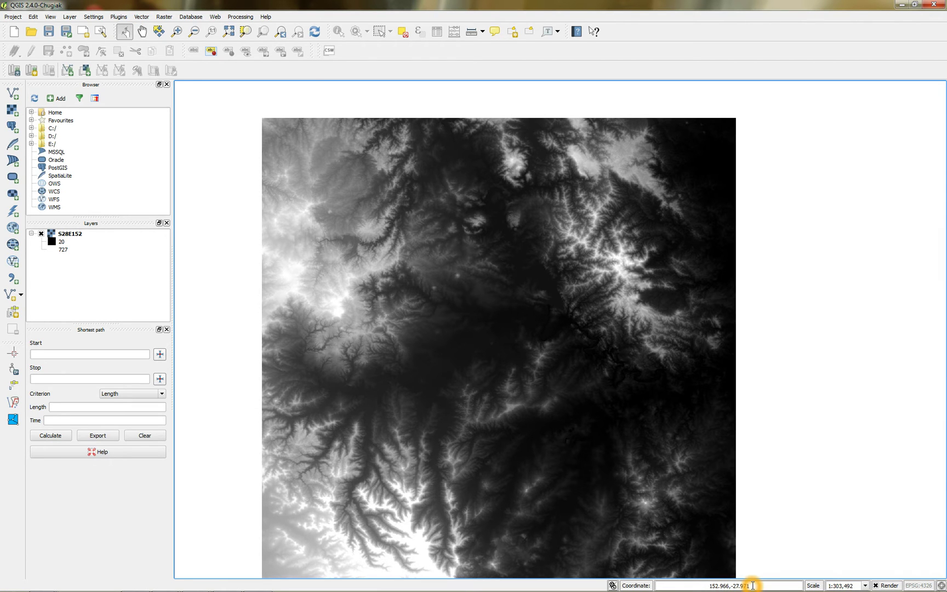
pyautogui.click(382, 294)
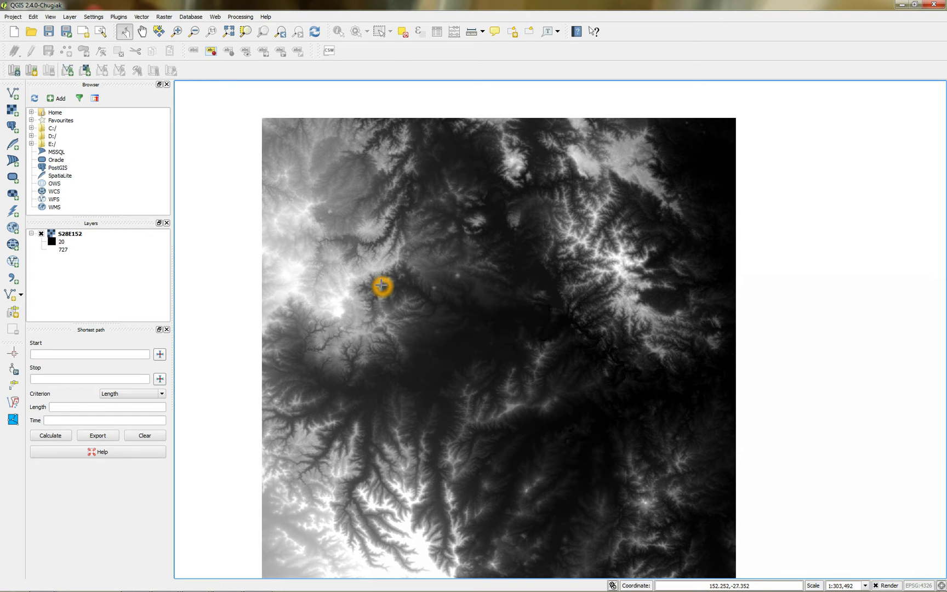
pyautogui.click(513, 249)
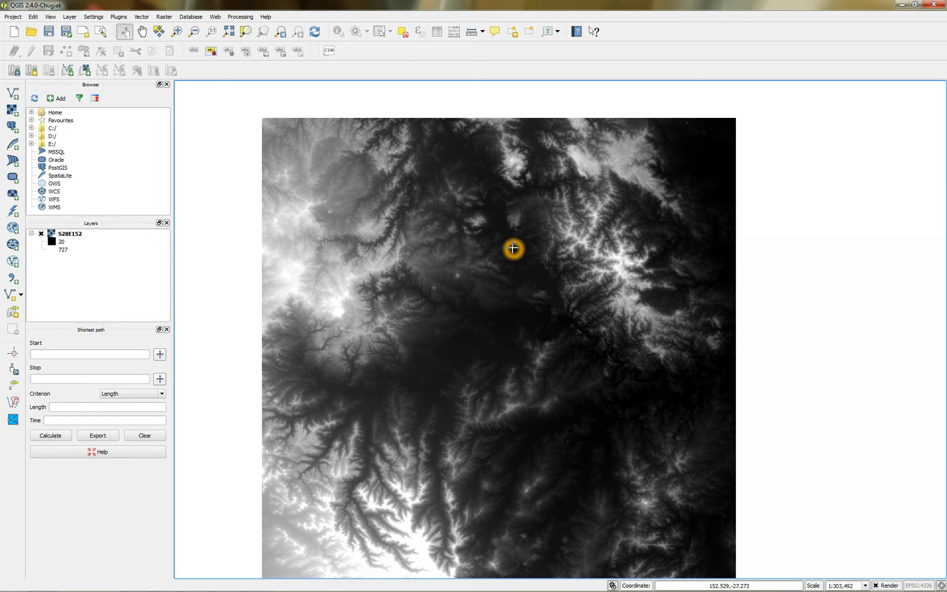
pyautogui.click(412, 278)
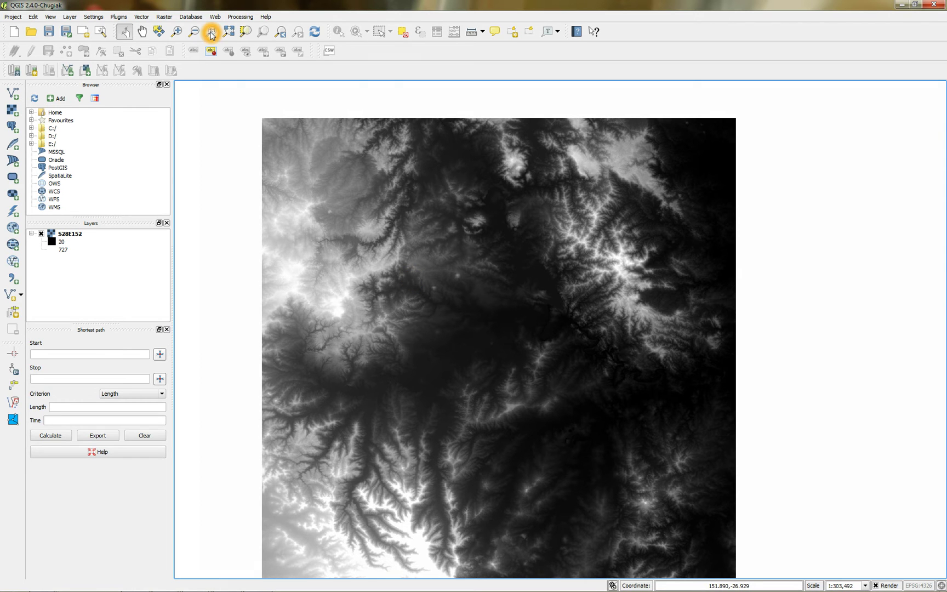
# Open the Warp (Reproject) tool on S28E152 and start choosing its output file
pyautogui.click(165, 16)
pyautogui.moveTo(174, 88)
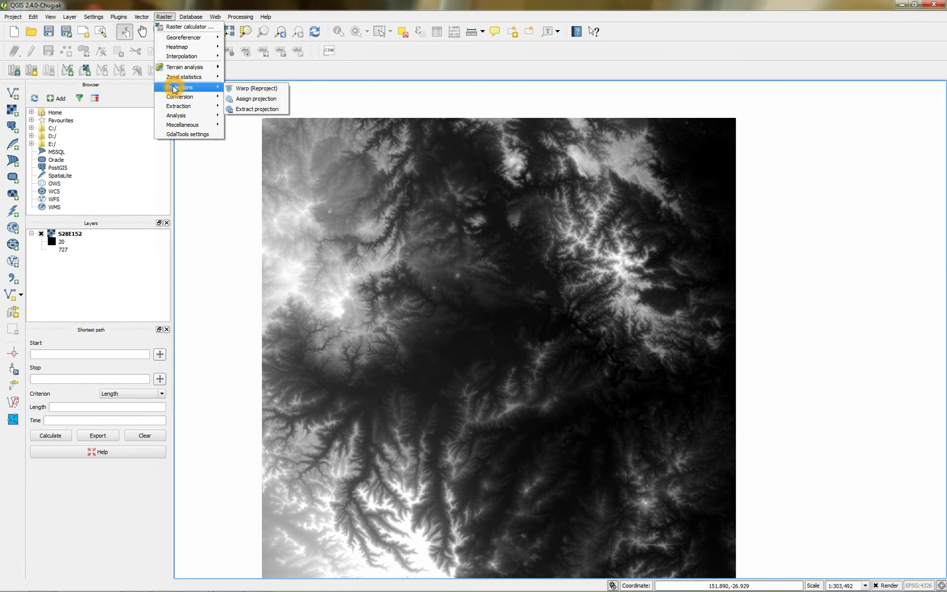
pyautogui.click(258, 90)
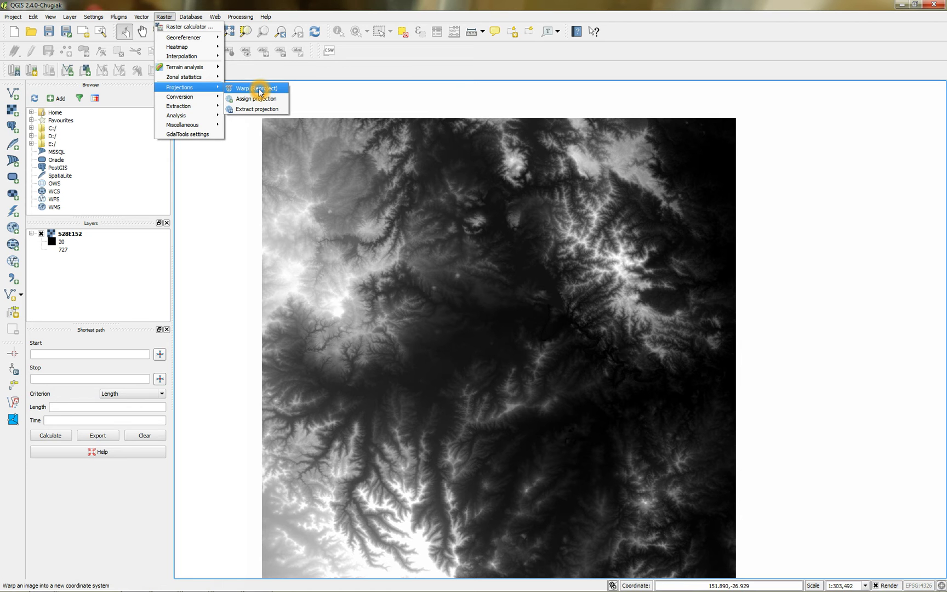
pyautogui.click(258, 89)
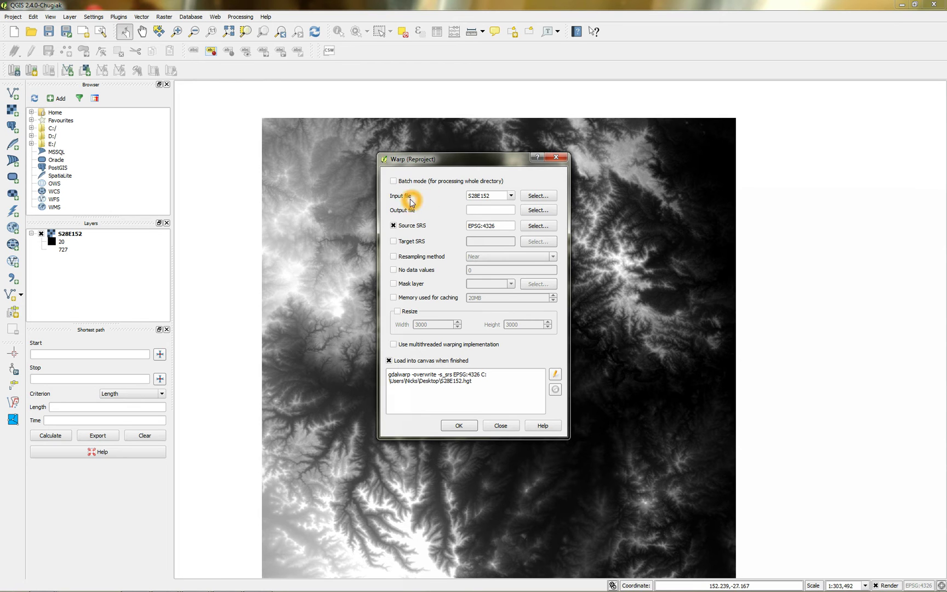
pyautogui.click(510, 198)
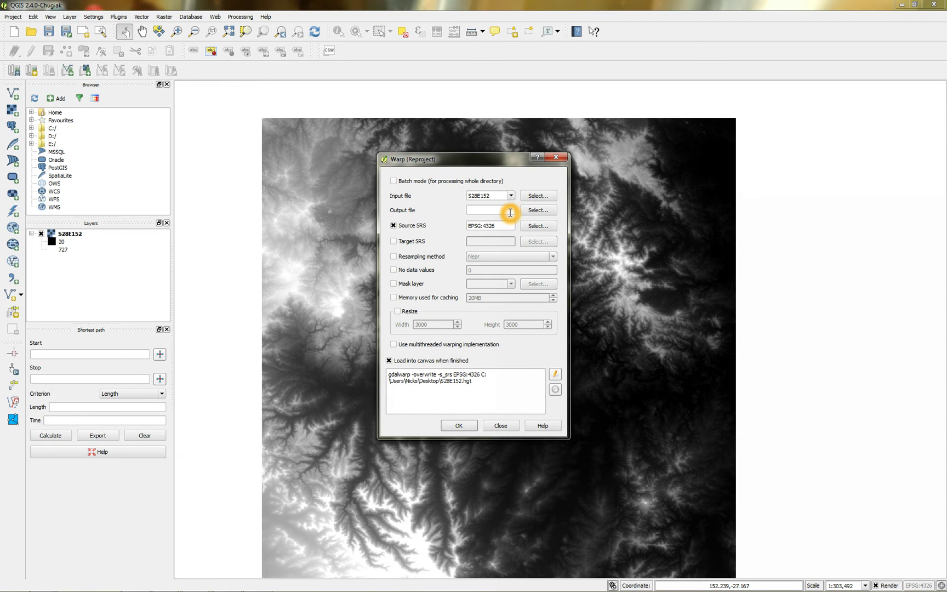
pyautogui.click(492, 211)
# Set the warp output file type to GeoTIFF
pyautogui.click(530, 212)
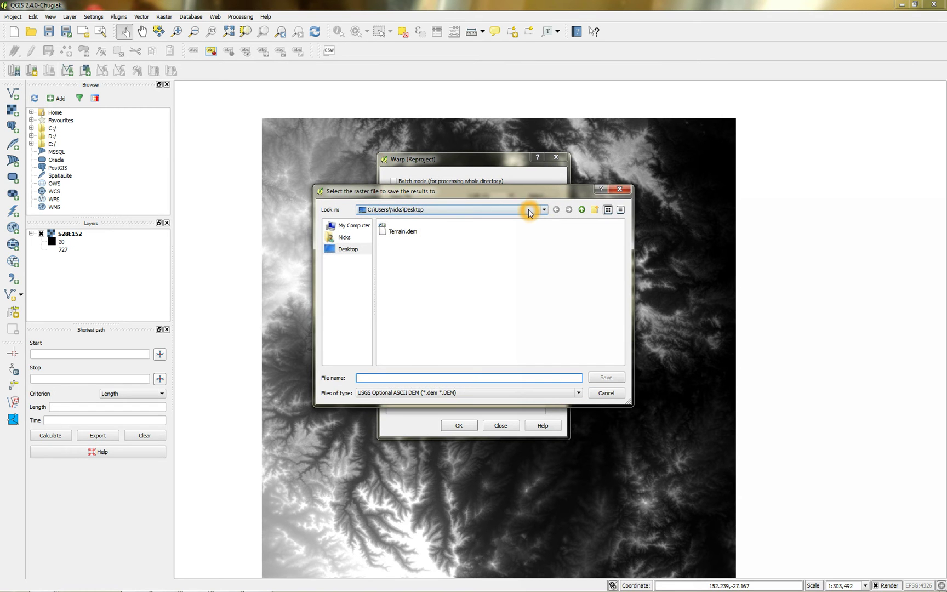
pyautogui.click(440, 392)
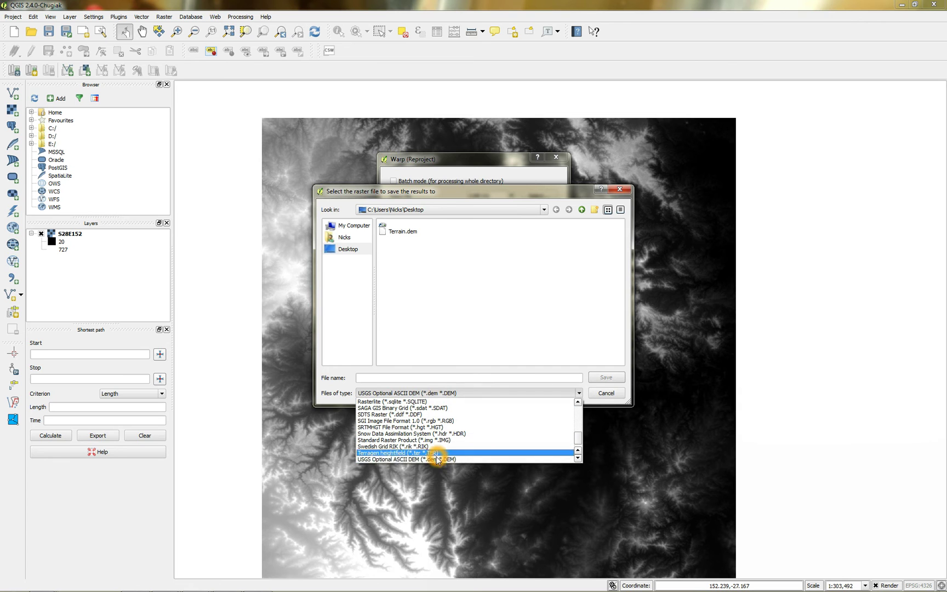
pyautogui.click(418, 464)
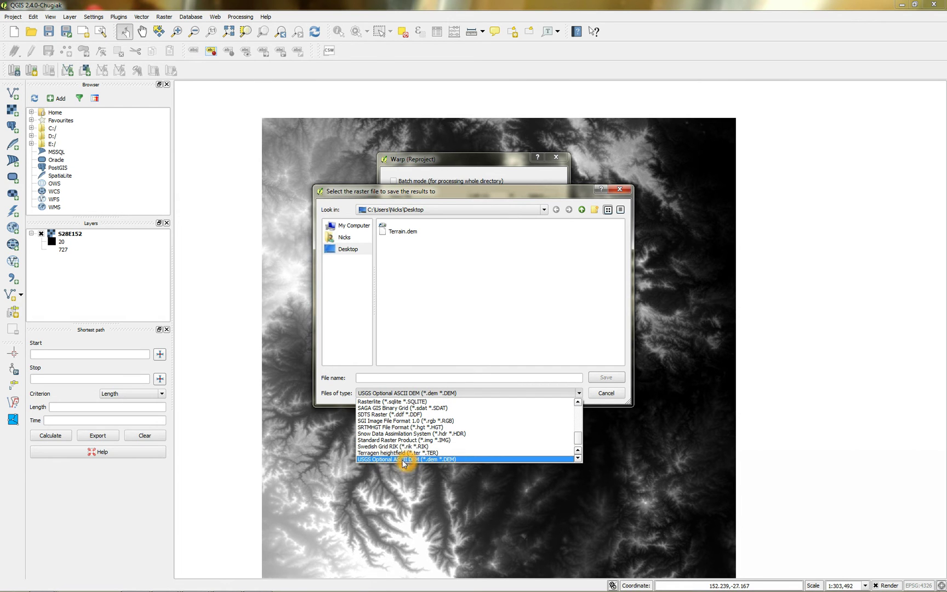
pyautogui.click(417, 421)
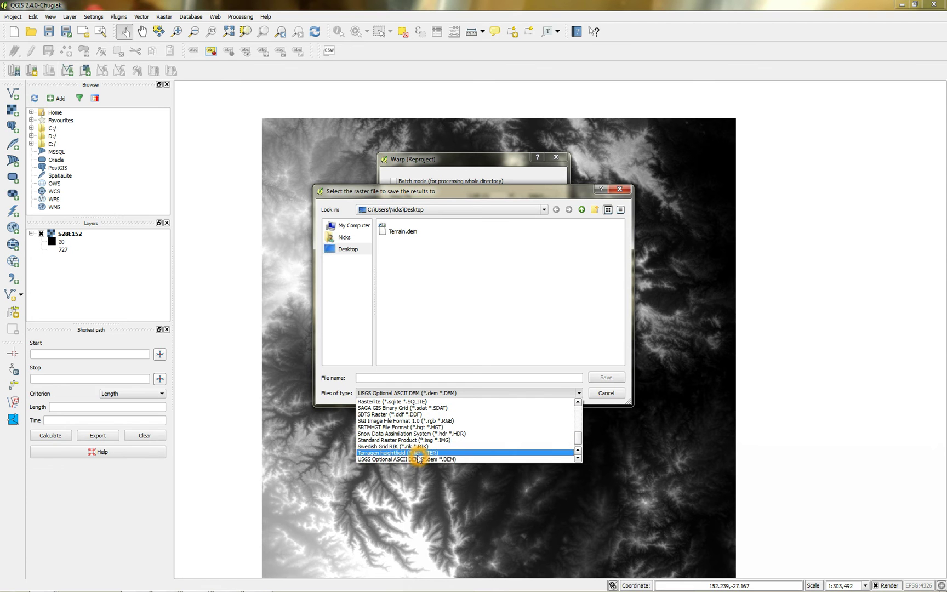
pyautogui.scroll(5, 419, 444)
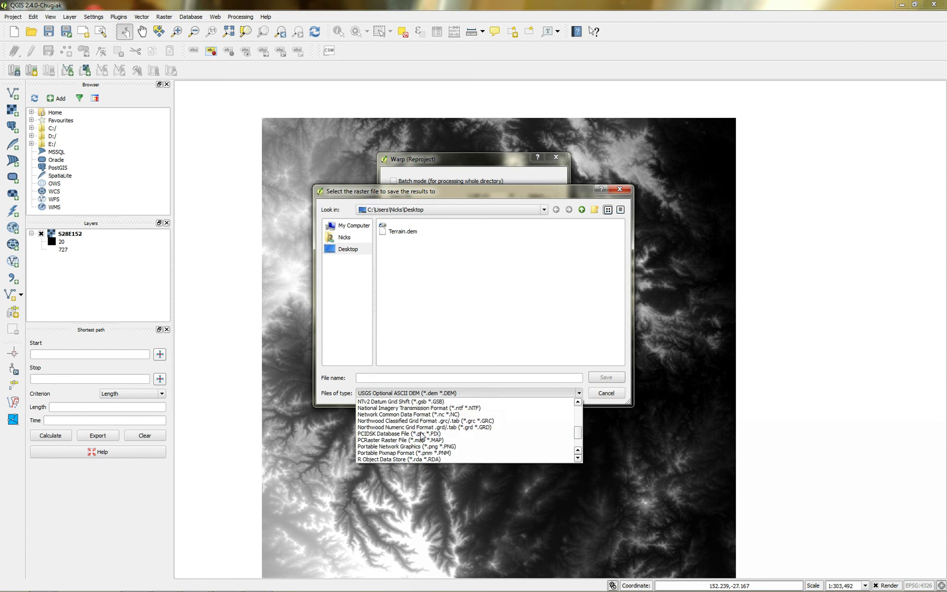
pyautogui.scroll(8, 422, 434)
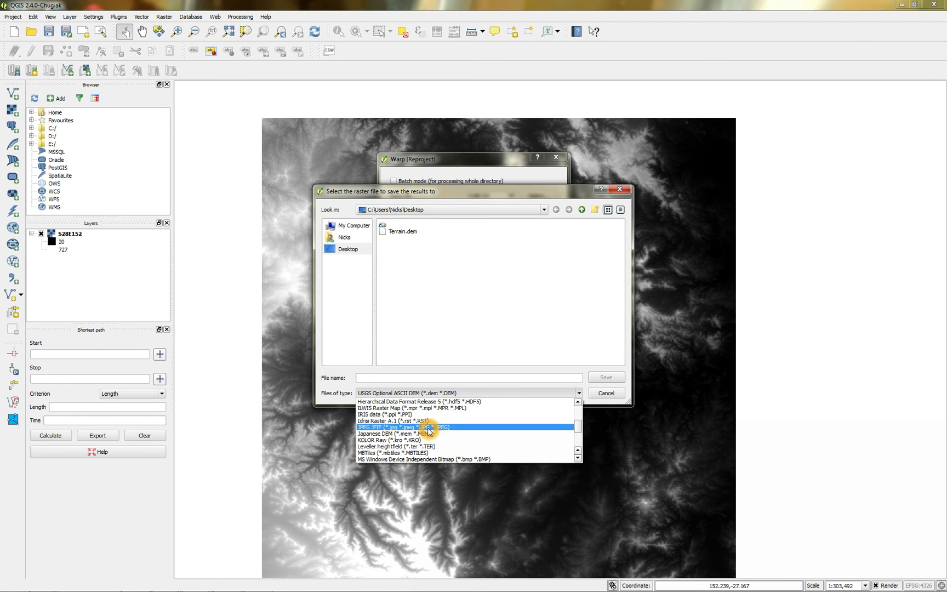
pyautogui.scroll(3, 430, 433)
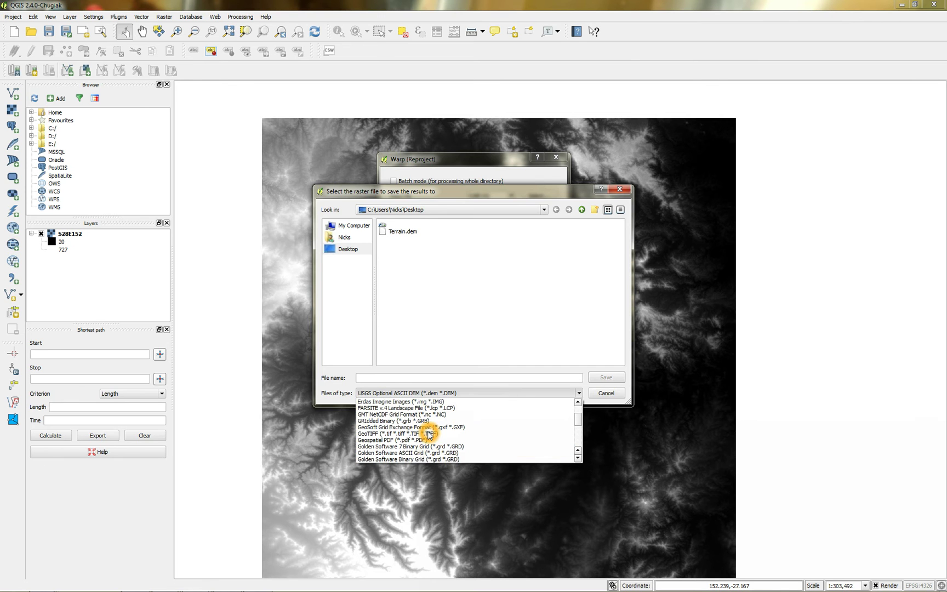
pyautogui.scroll(5, 433, 425)
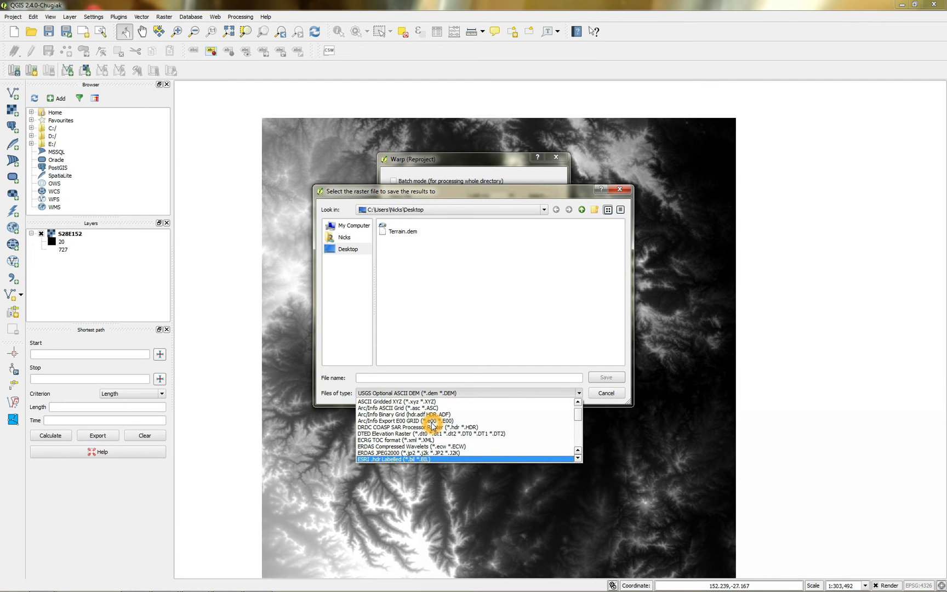
pyautogui.scroll(-7, 440, 420)
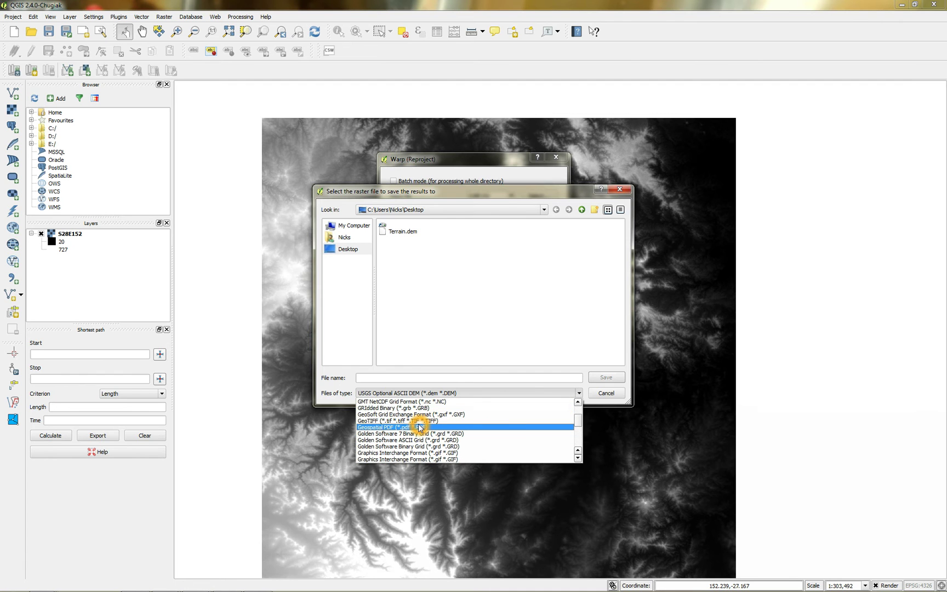
pyautogui.click(419, 421)
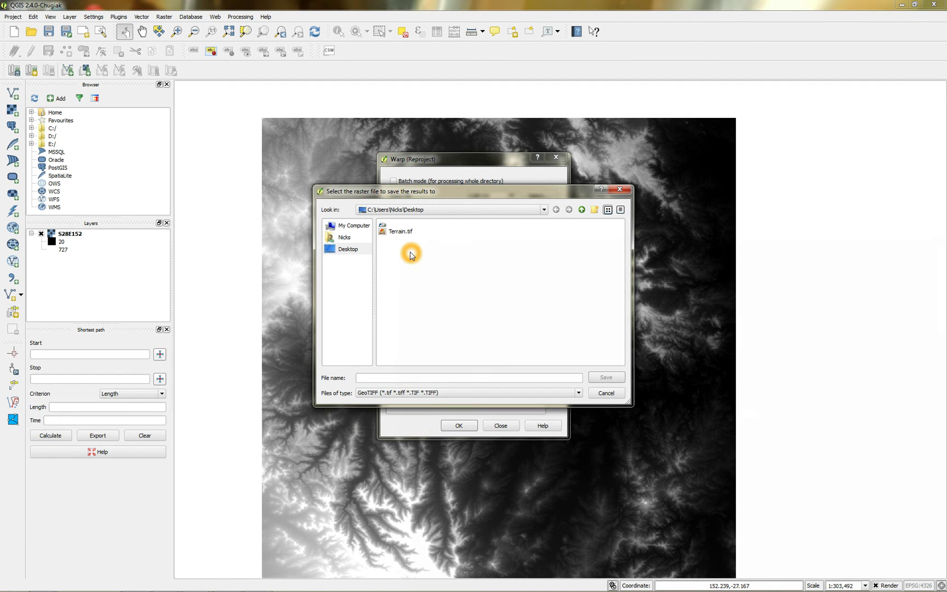
# Save the output as Terrain.tif on the Desktop, overwriting the existing file
pyautogui.click(394, 231)
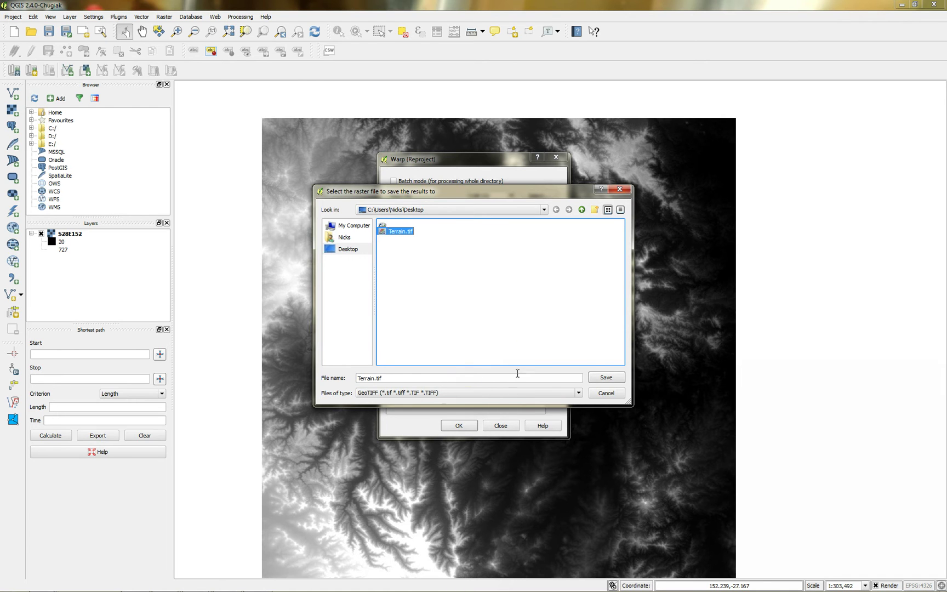
pyautogui.click(607, 378)
pyautogui.click(458, 311)
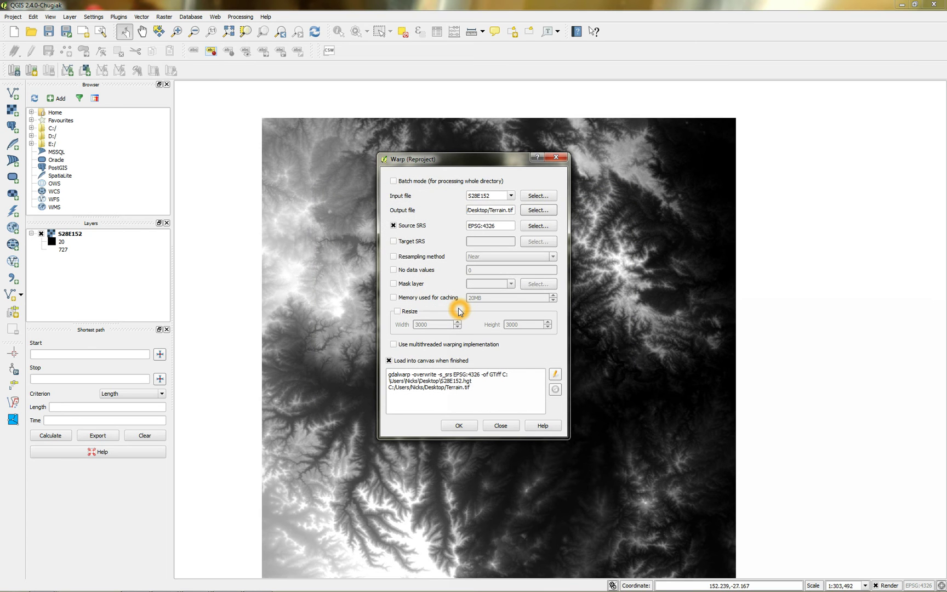
# Open the Source SRS chooser and move it aside to check the EPSG:4326 source
pyautogui.click(414, 229)
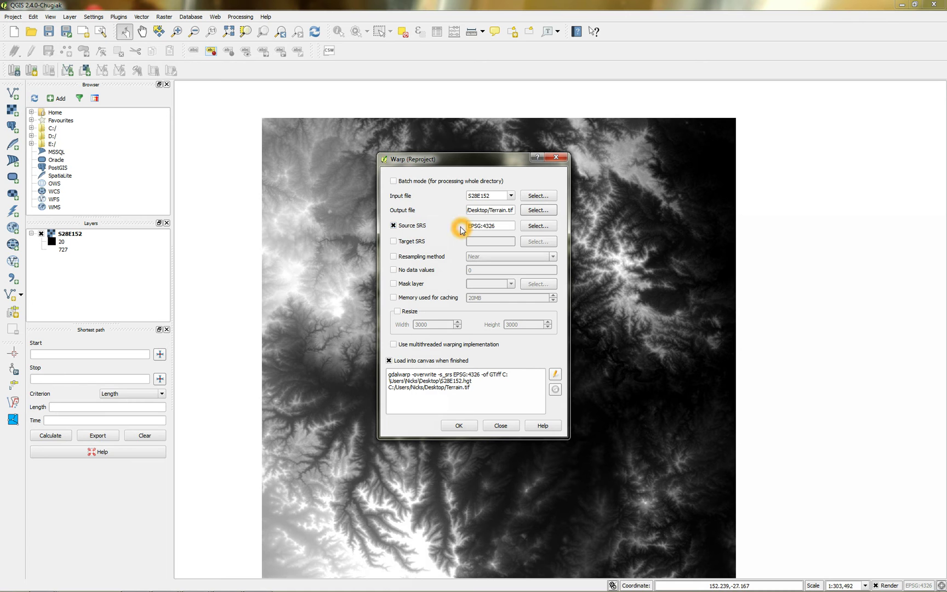
pyautogui.click(441, 229)
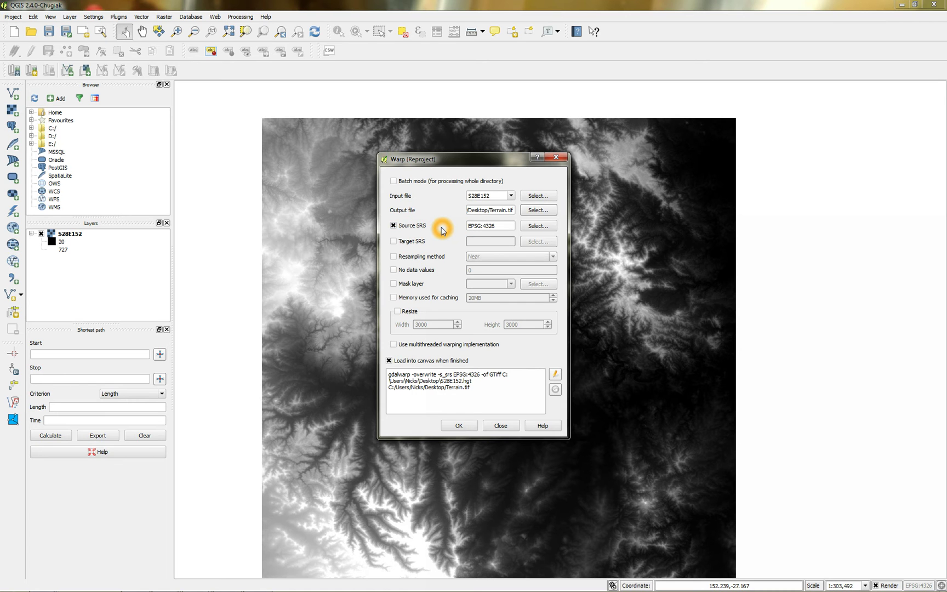
pyautogui.click(538, 226)
pyautogui.moveTo(472, 141); pyautogui.dragTo(666, 135)
pyautogui.click(471, 229)
pyautogui.click(484, 230)
pyautogui.click(483, 230)
pyautogui.click(489, 228)
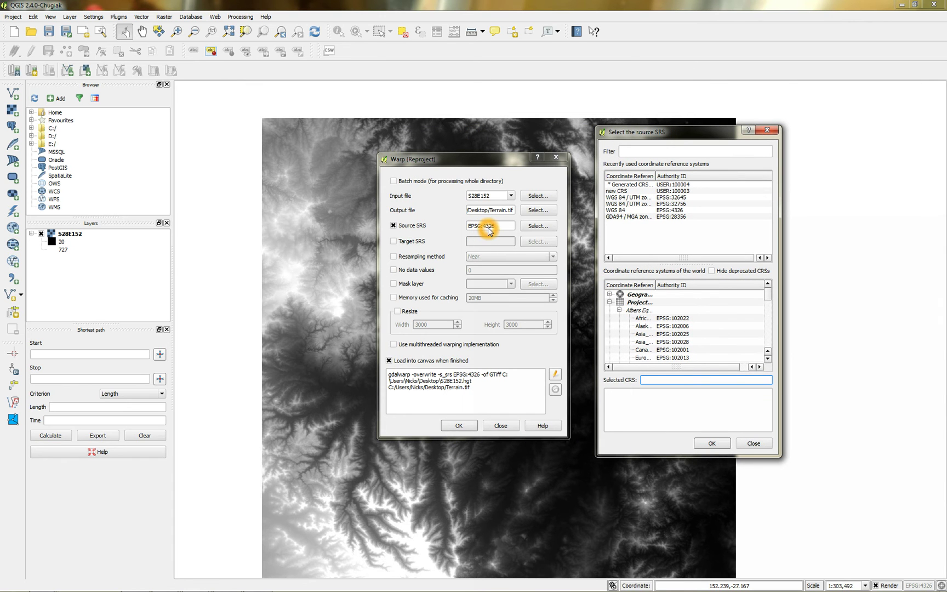
# Close the chooser unchanged, keeping source EPSG:4326, and enable the Target SRS option
pyautogui.click(628, 230)
pyautogui.click(613, 212)
pyautogui.click(627, 213)
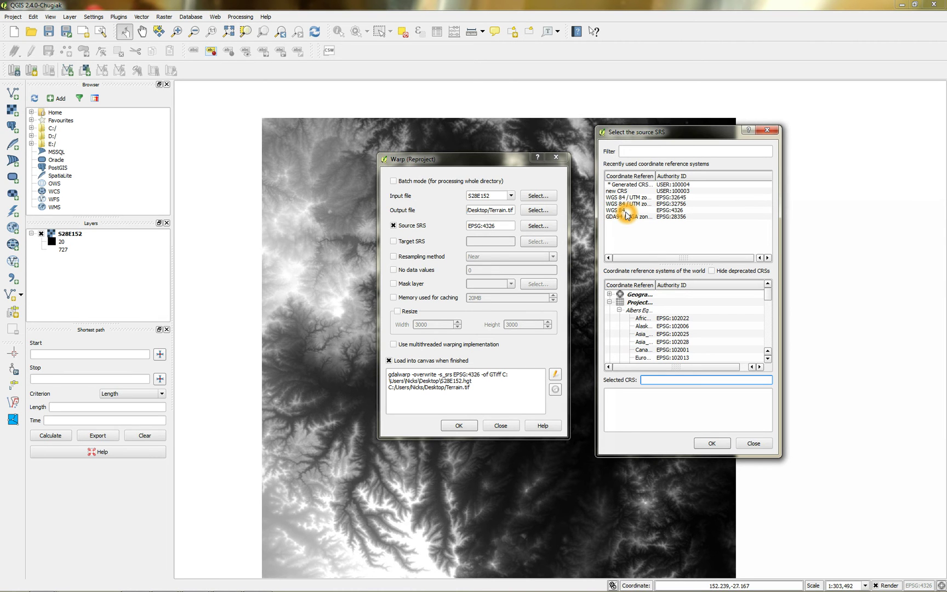
pyautogui.click(495, 230)
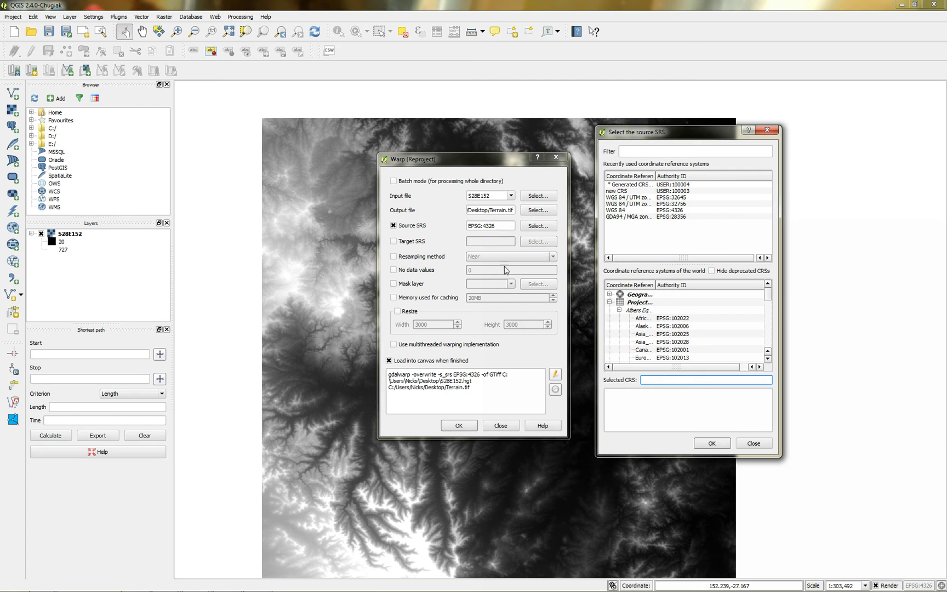
pyautogui.click(755, 447)
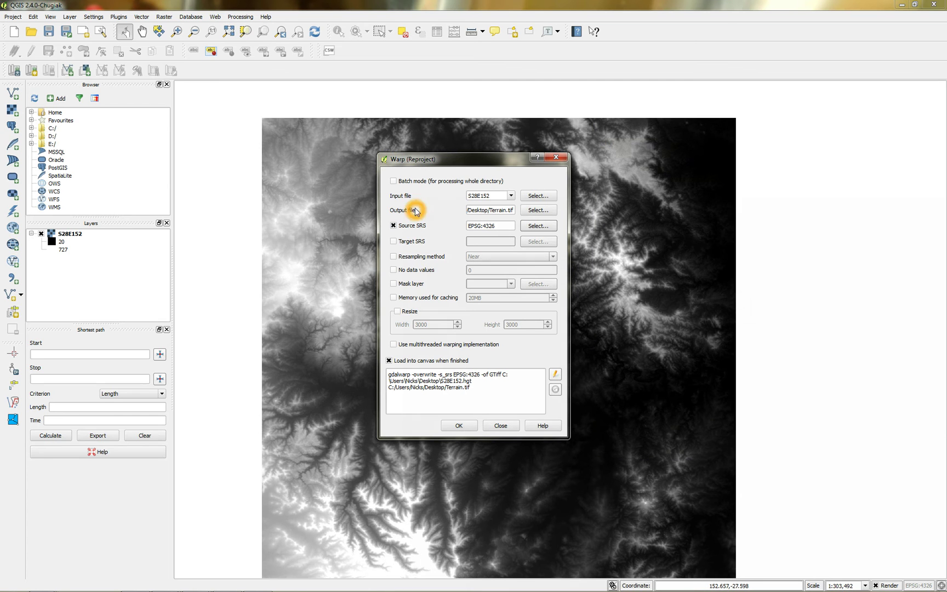
pyautogui.click(394, 241)
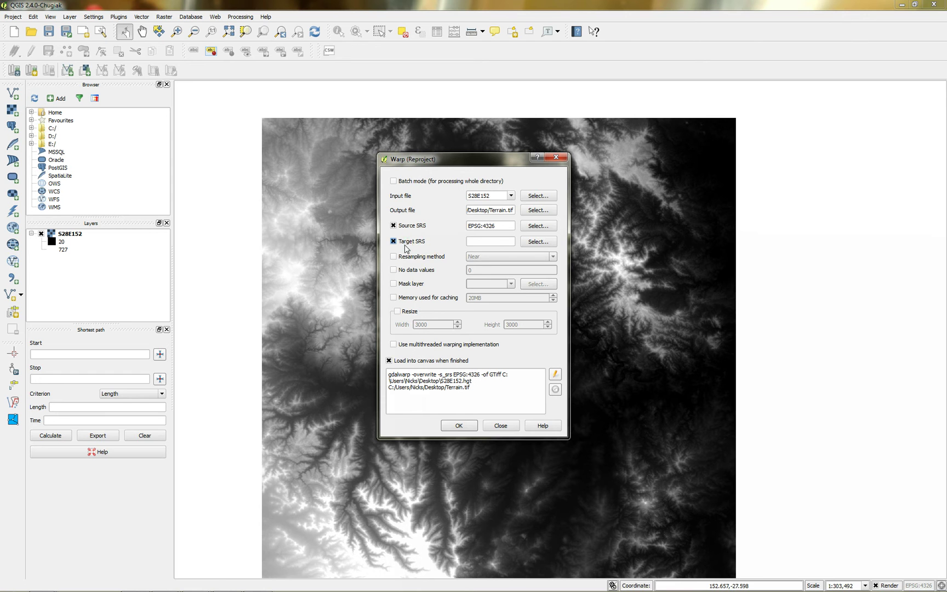
# Set the target SRS to GDA94 / MGA zone 56 (EPSG:28356)
pyautogui.click(540, 246)
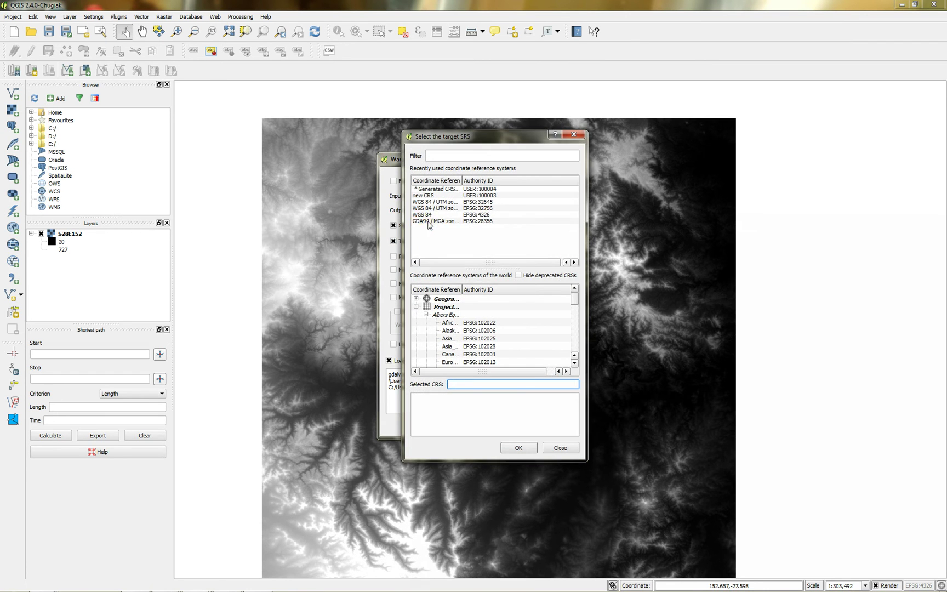
pyautogui.click(439, 222)
pyautogui.click(469, 385)
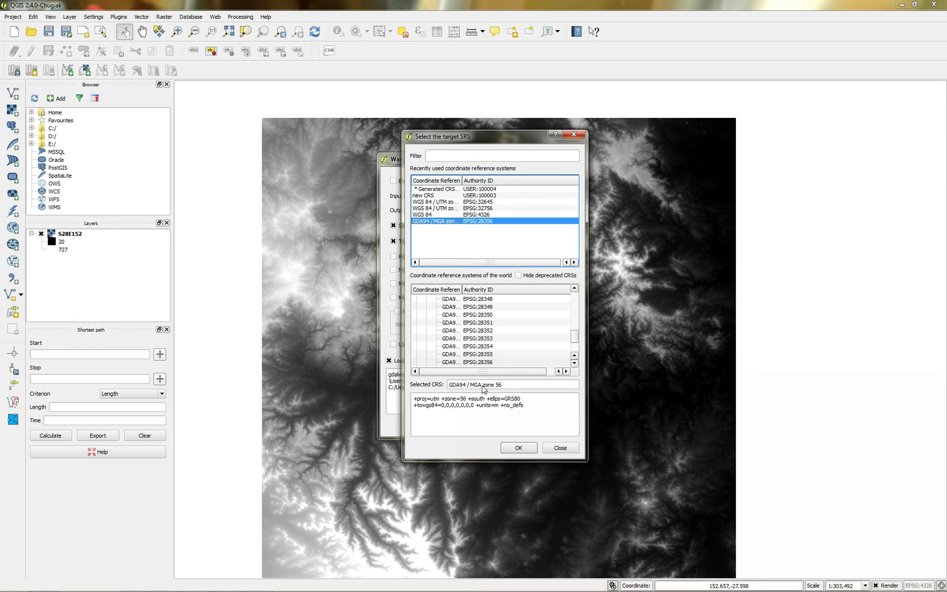
pyautogui.click(503, 388)
pyautogui.click(503, 431)
pyautogui.click(507, 449)
pyautogui.click(513, 449)
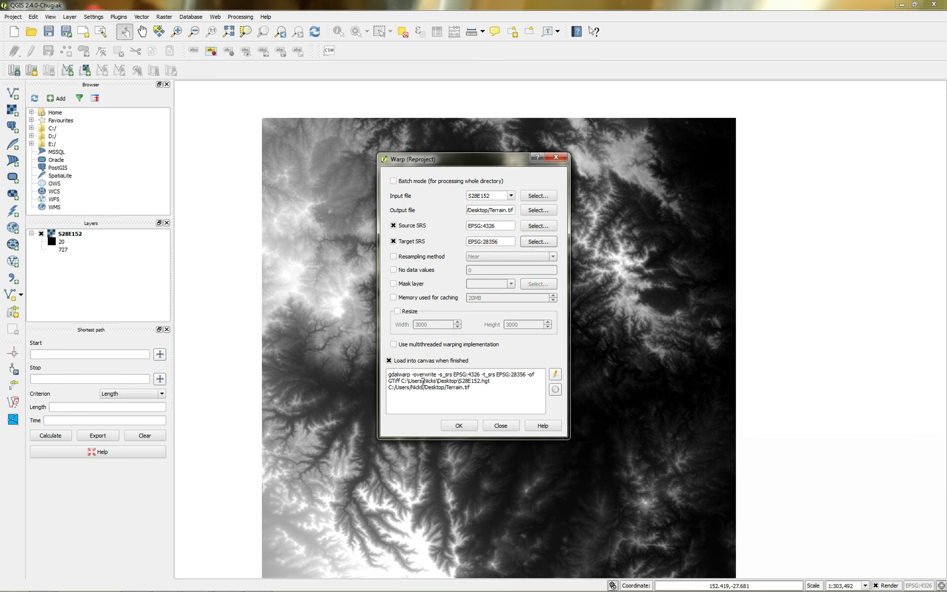
# Run the warp to create the reprojected Terrain layer
pyautogui.click(404, 246)
pyautogui.click(412, 244)
pyautogui.click(391, 361)
pyautogui.click(441, 364)
pyautogui.click(455, 410)
pyautogui.click(458, 425)
pyautogui.click(455, 429)
pyautogui.click(465, 422)
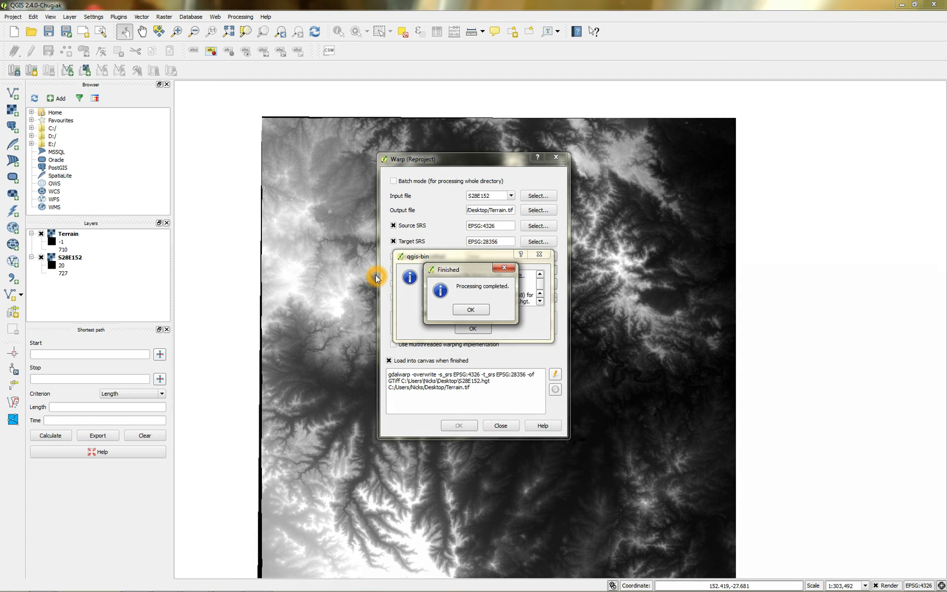
# Dismiss the completion messages and close the Warp tool
pyautogui.click(470, 309)
pyautogui.click(475, 328)
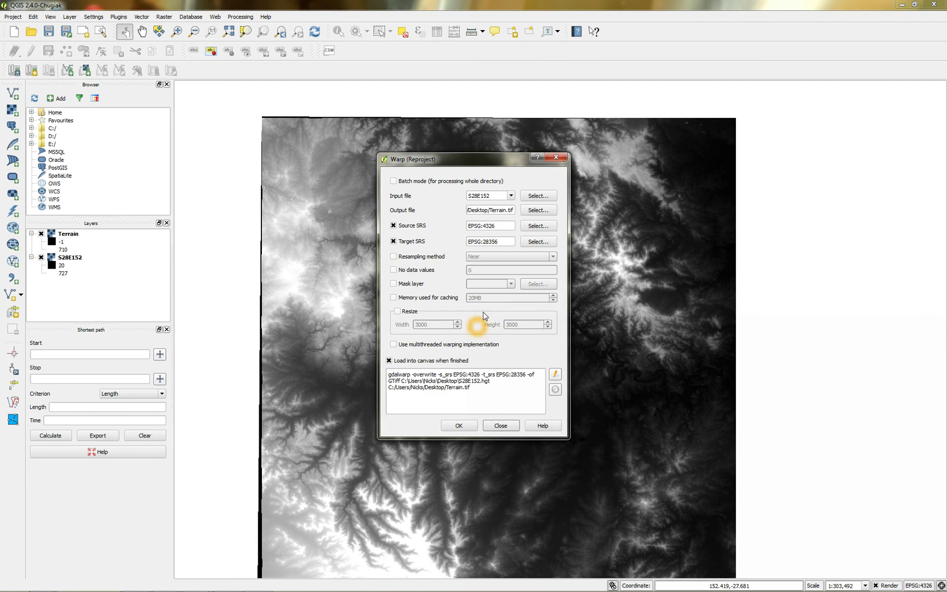
pyautogui.click(501, 430)
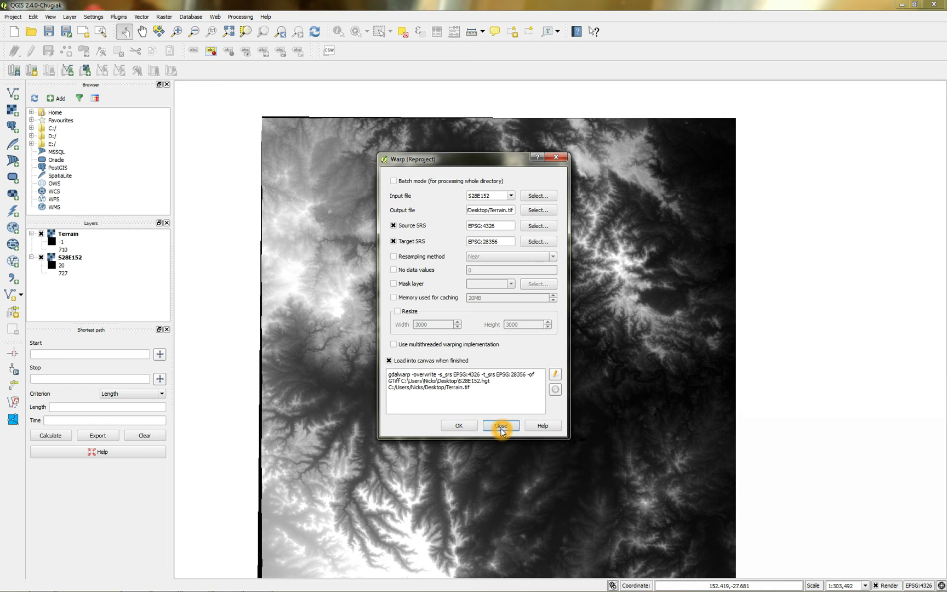
# Zoom the map to the Terrain layer's extent and inspect the reprojected raster
pyautogui.click(266, 289)
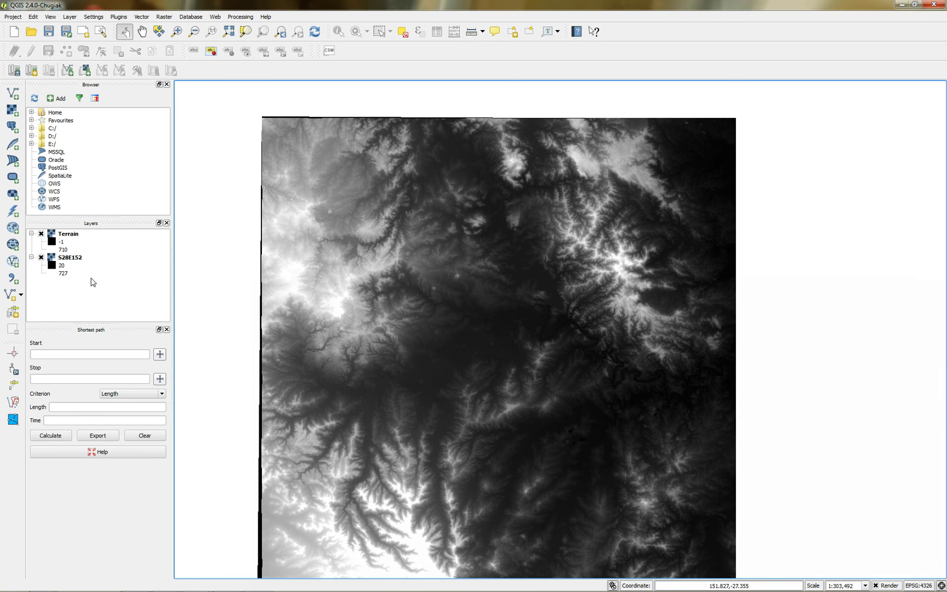
pyautogui.click(60, 268)
pyautogui.click(63, 253)
pyautogui.moveTo(65, 252)
pyautogui.mouseDown()
pyautogui.moveTo(65, 280)
pyautogui.moveTo(65, 250)
pyautogui.mouseUp()
pyautogui.click(244, 32)
pyautogui.click(518, 219)
pyautogui.click(482, 197)
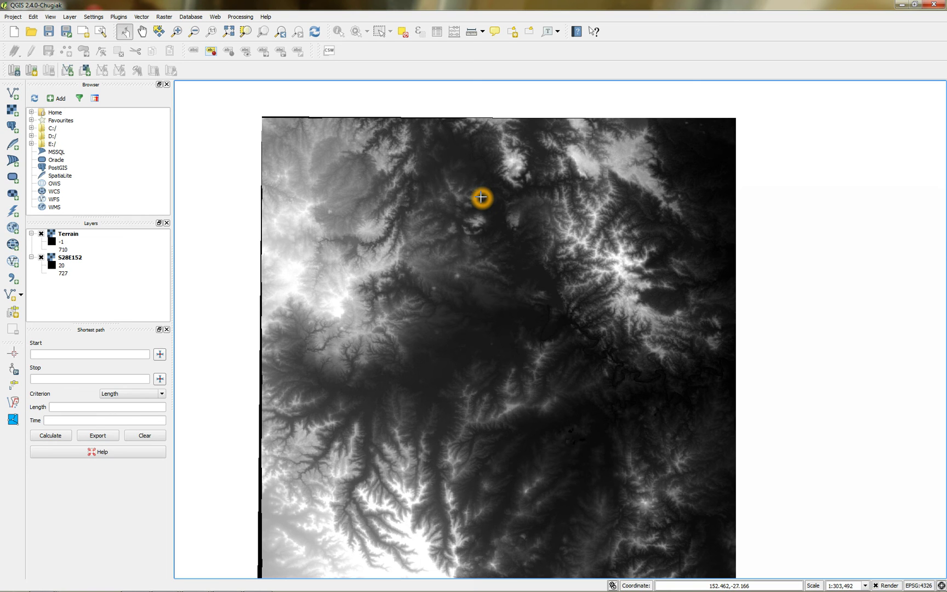
pyautogui.click(219, 310)
# Switch to the Autodesk InfraWorks window showing the Foxley Bridge model
pyautogui.click(61, 234)
pyautogui.click(837, 19)
pyautogui.click(529, 232)
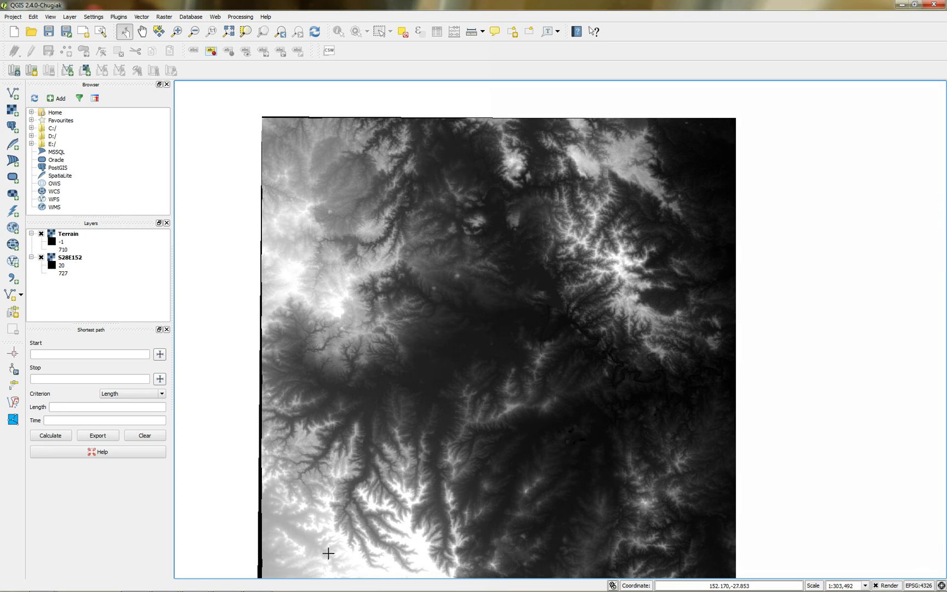
pyautogui.click(226, 582)
pyautogui.click(370, 294)
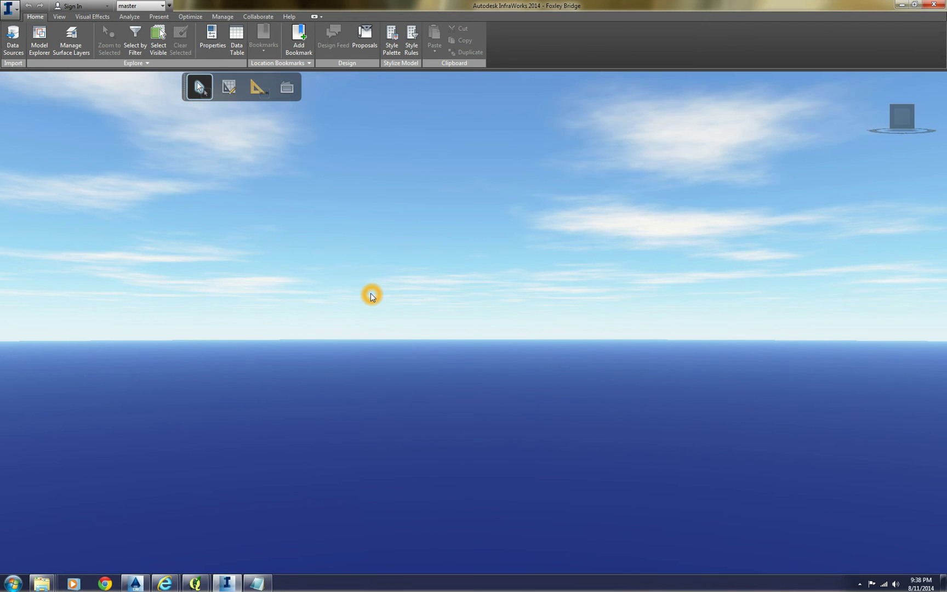
# Add Desktop\Terrain.tif as a raster data source
pyautogui.click(14, 50)
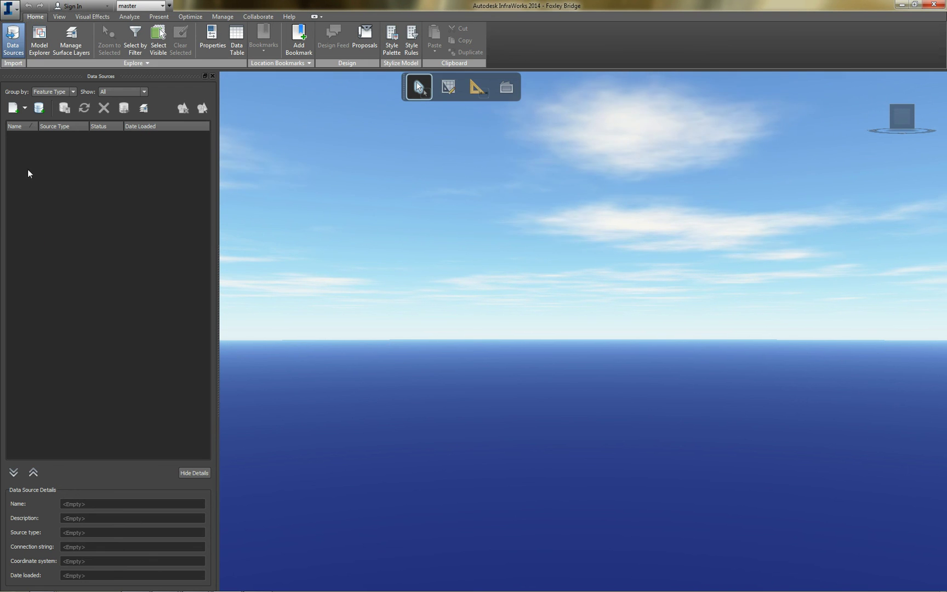
pyautogui.click(24, 109)
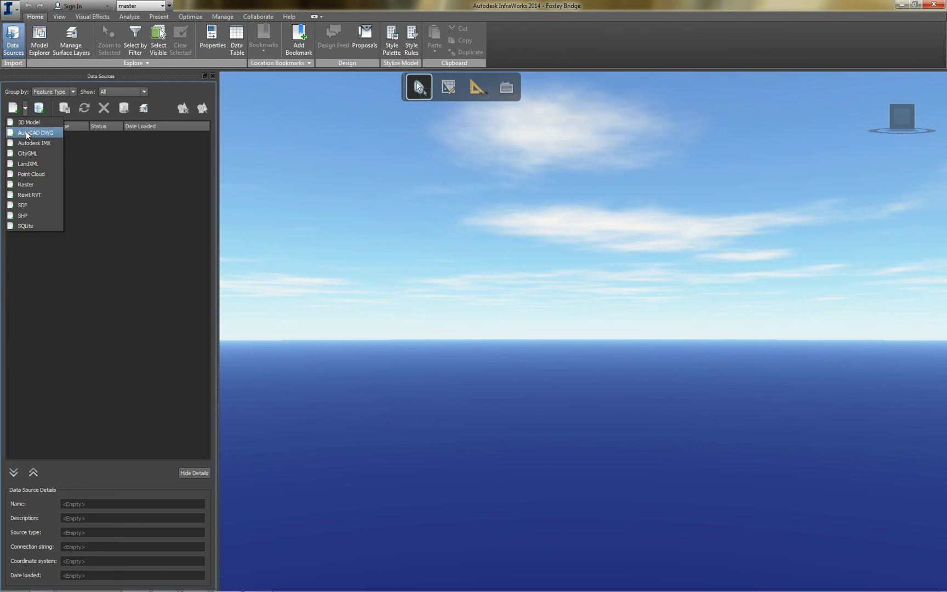
pyautogui.click(25, 184)
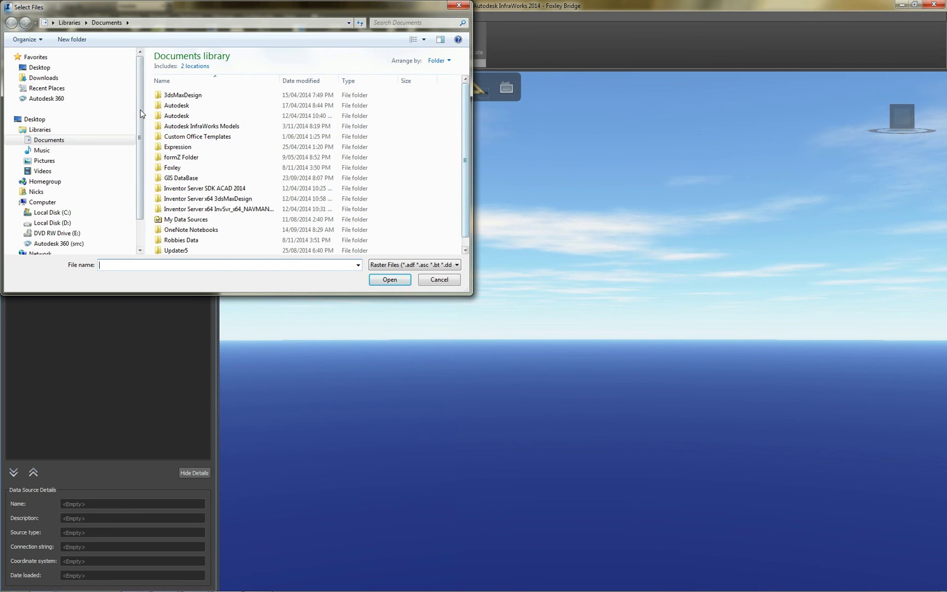
pyautogui.click(41, 67)
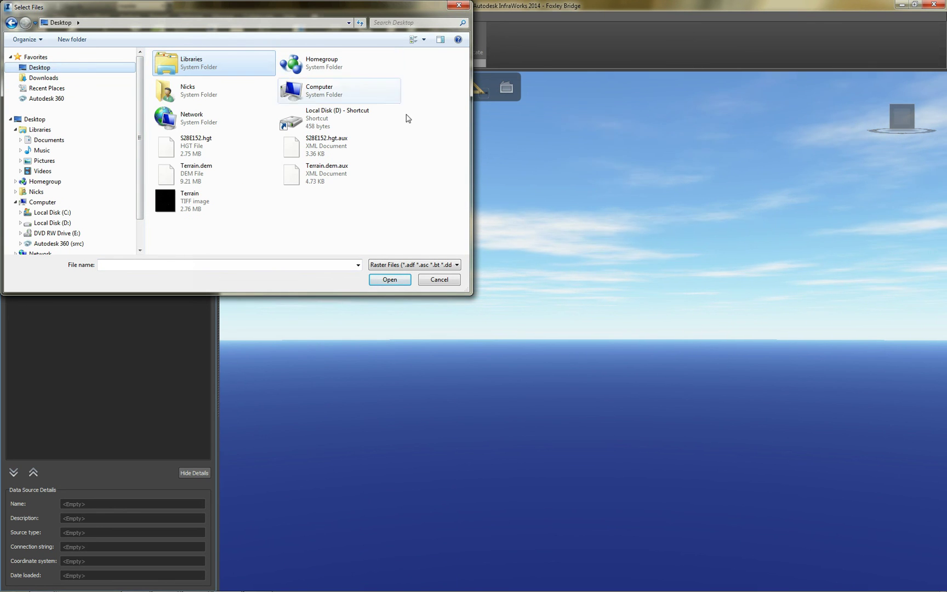
pyautogui.click(189, 207)
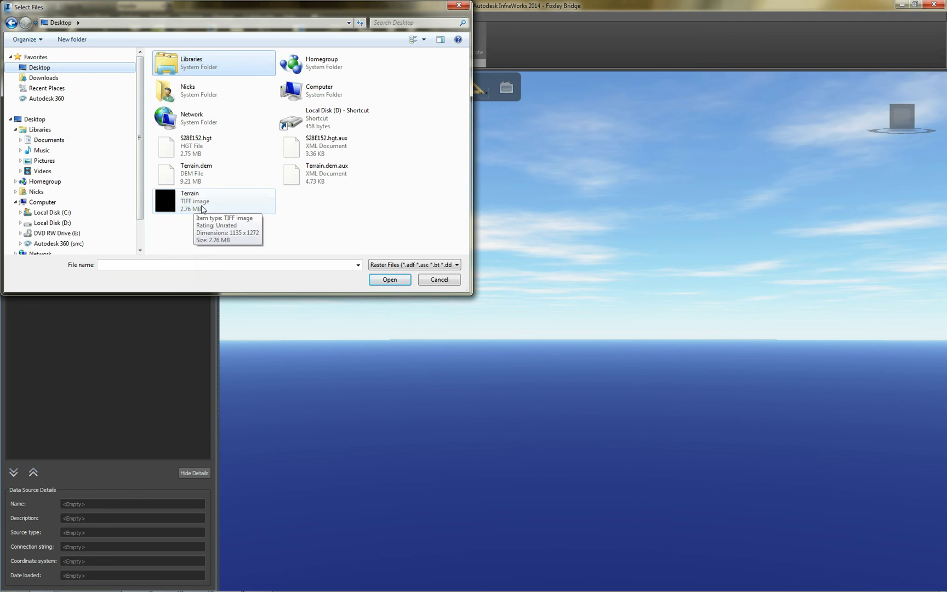
pyautogui.click(386, 280)
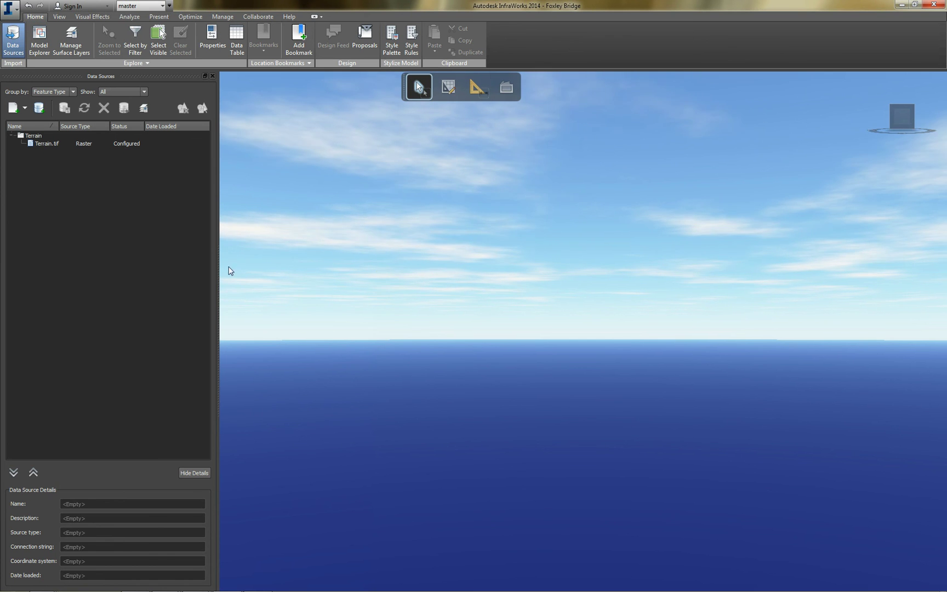
# Configure the Terrain.tif source with coordinate system MGA-56 and Close & Refresh
pyautogui.rightClick(94, 146)
pyautogui.click(120, 152)
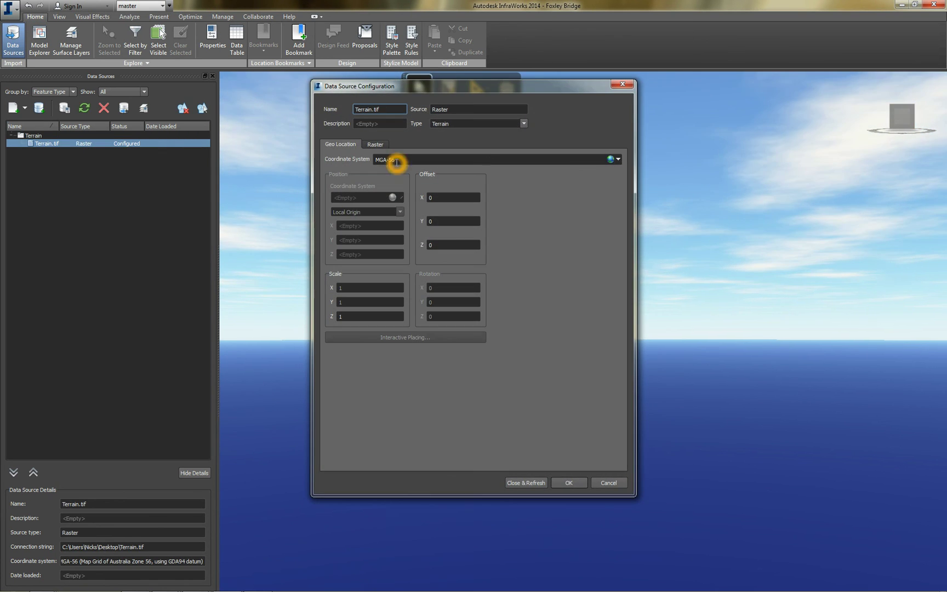
pyautogui.click(392, 162)
pyautogui.click(618, 160)
pyautogui.click(526, 482)
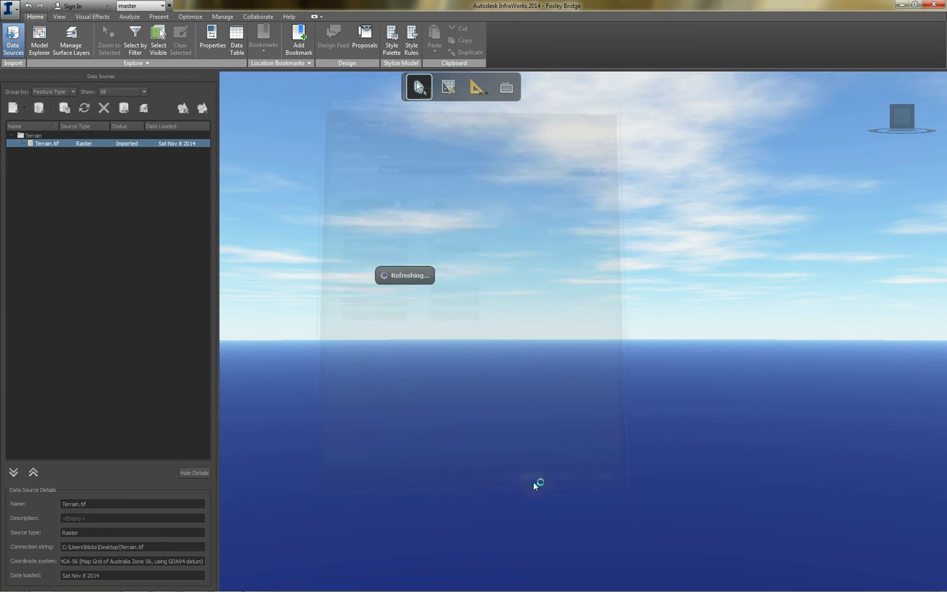
pyautogui.click(515, 282)
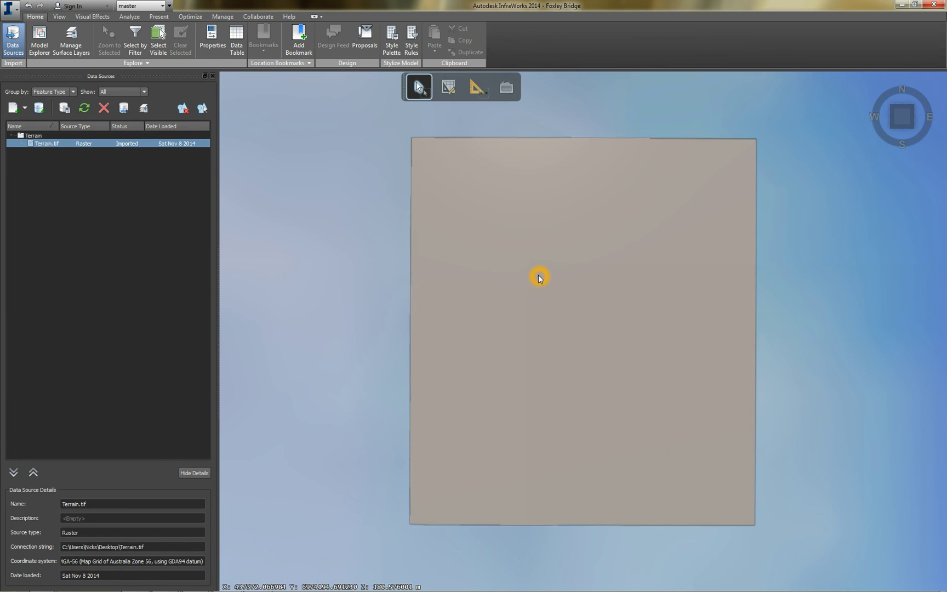
# Zoom out to the globe to find the tile on Australia's east coast, then zoom back in
pyautogui.scroll(-5, 539, 278)
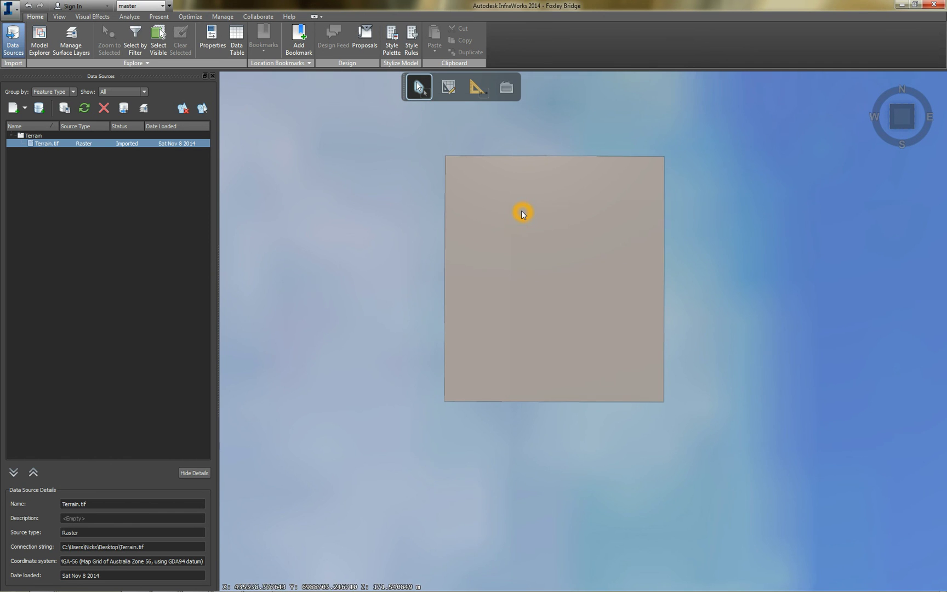
pyautogui.scroll(-8, 520, 235)
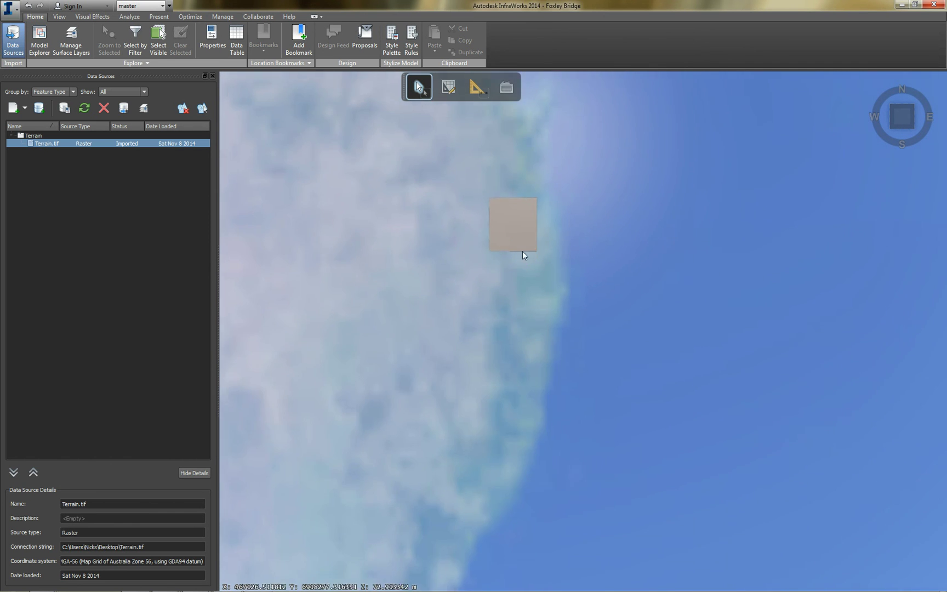
pyautogui.scroll(-8, 525, 263)
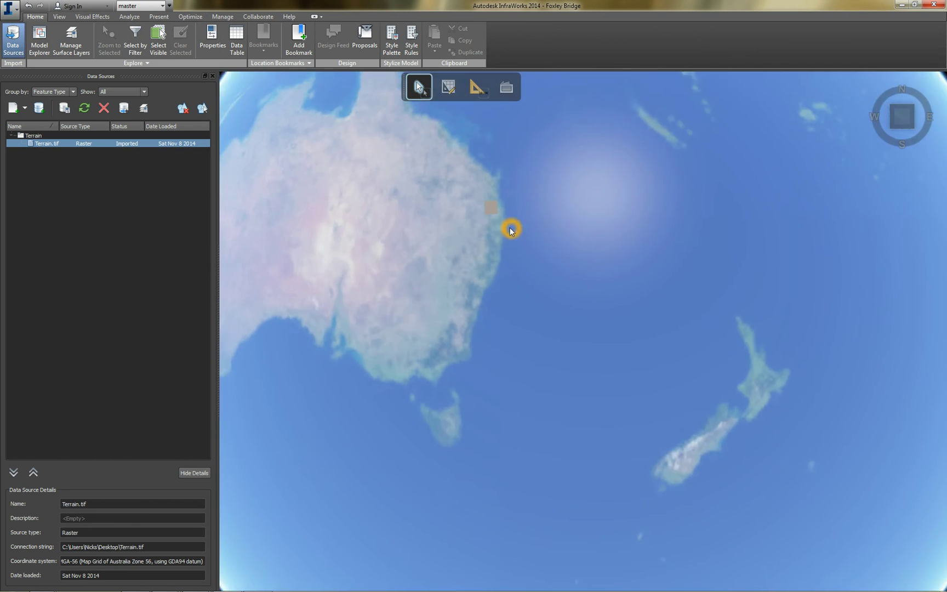
pyautogui.scroll(10, 508, 229)
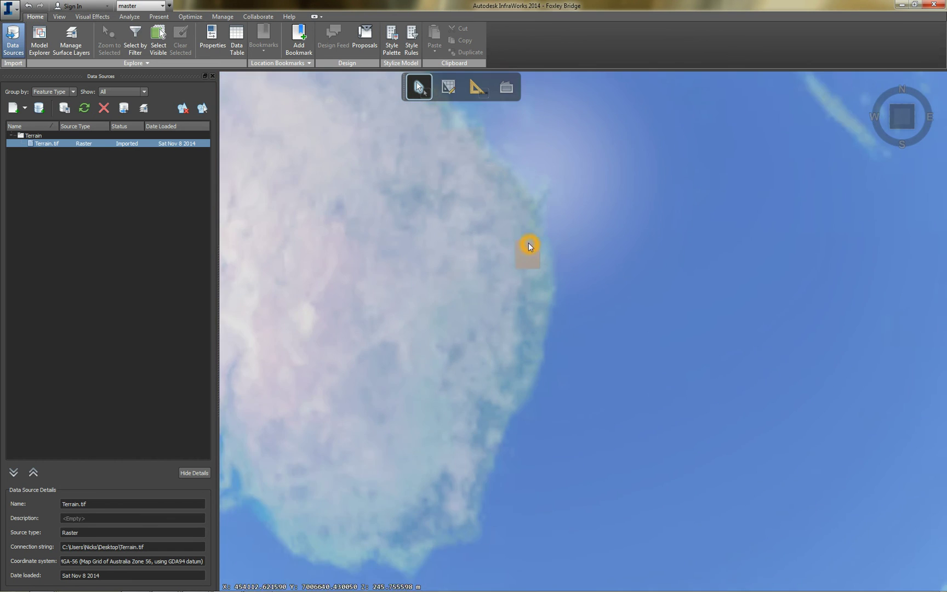
pyautogui.scroll(6, 540, 259)
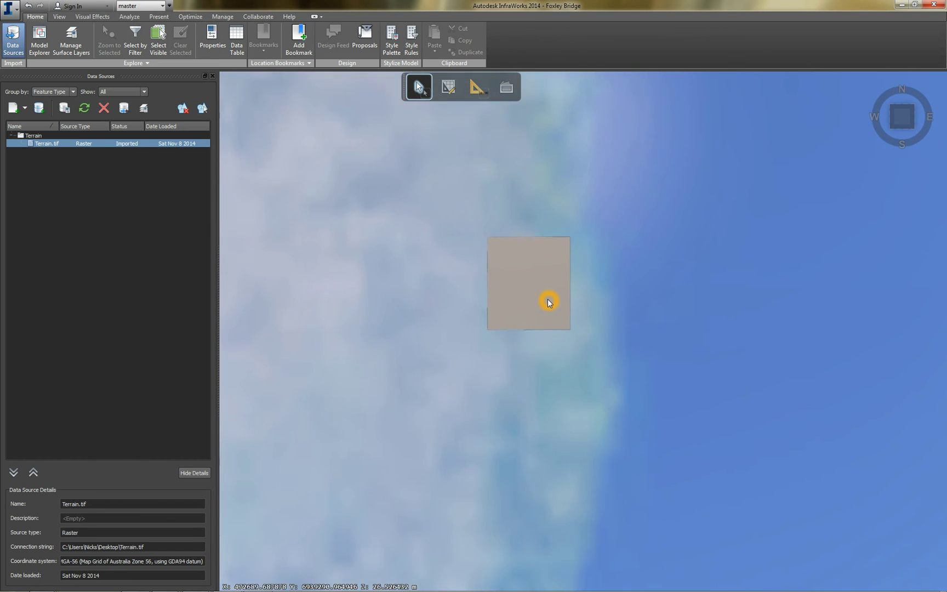
pyautogui.scroll(2, 549, 304)
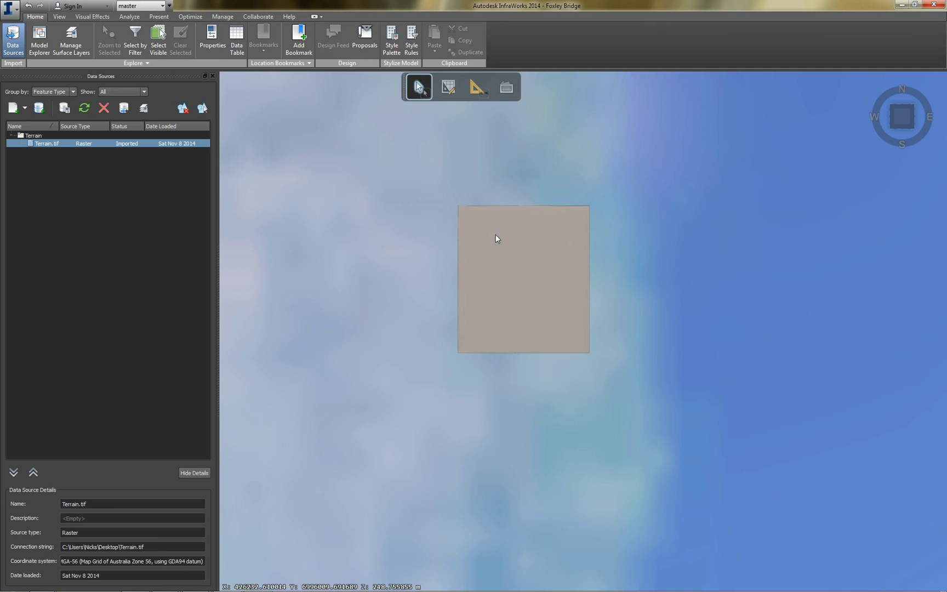
# Zoom in and tilt obliquely over the terrain, then tilt back to overhead
pyautogui.click(536, 320)
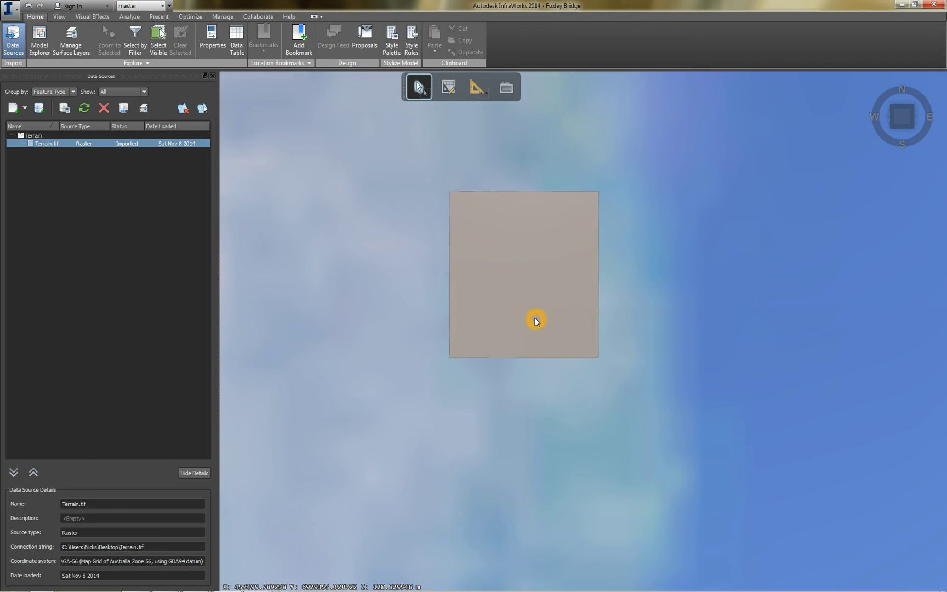
pyautogui.scroll(5, 536, 321)
pyautogui.scroll(3, 582, 298)
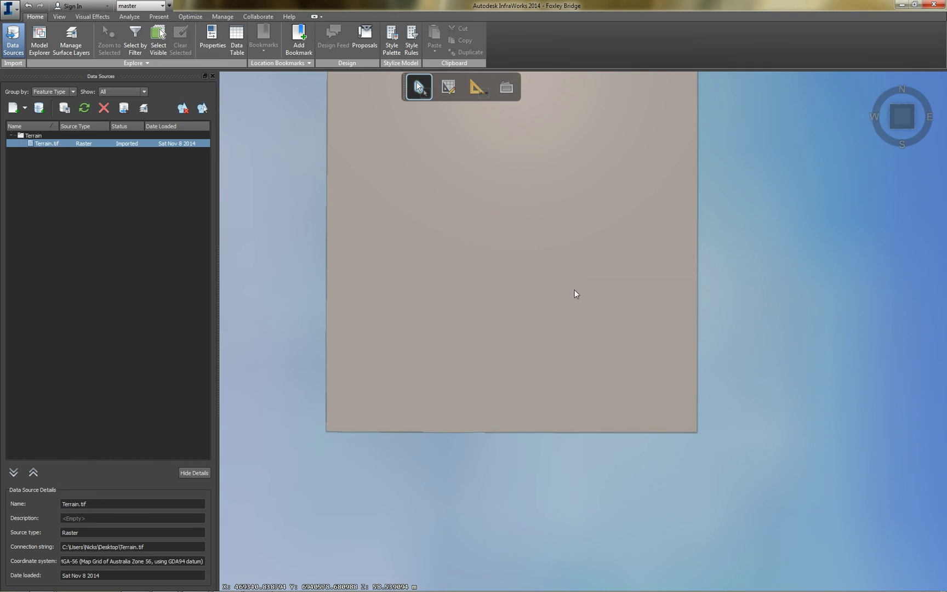
pyautogui.moveTo(548, 348); pyautogui.dragTo(546, 272)
pyautogui.scroll(3, 558, 299)
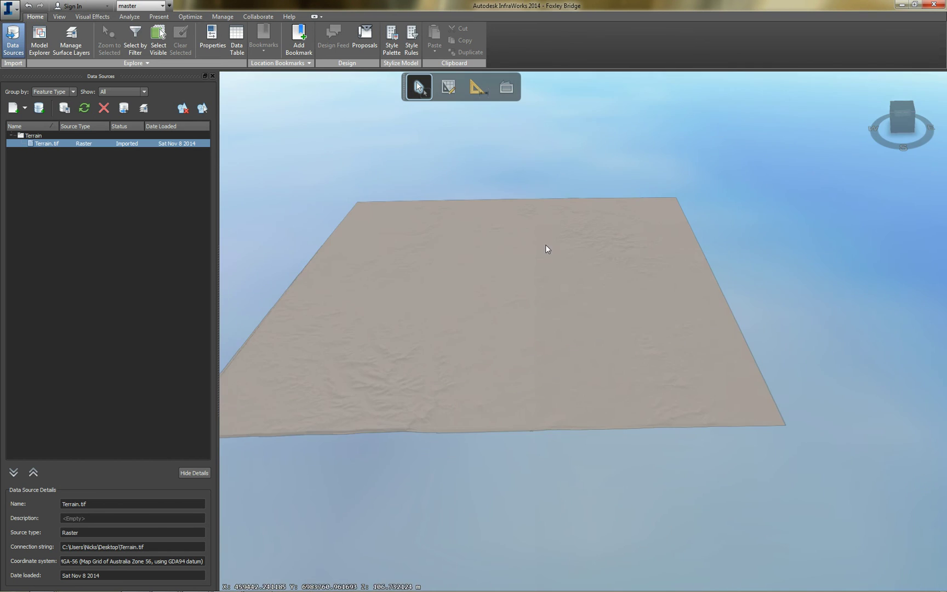
pyautogui.click(552, 343)
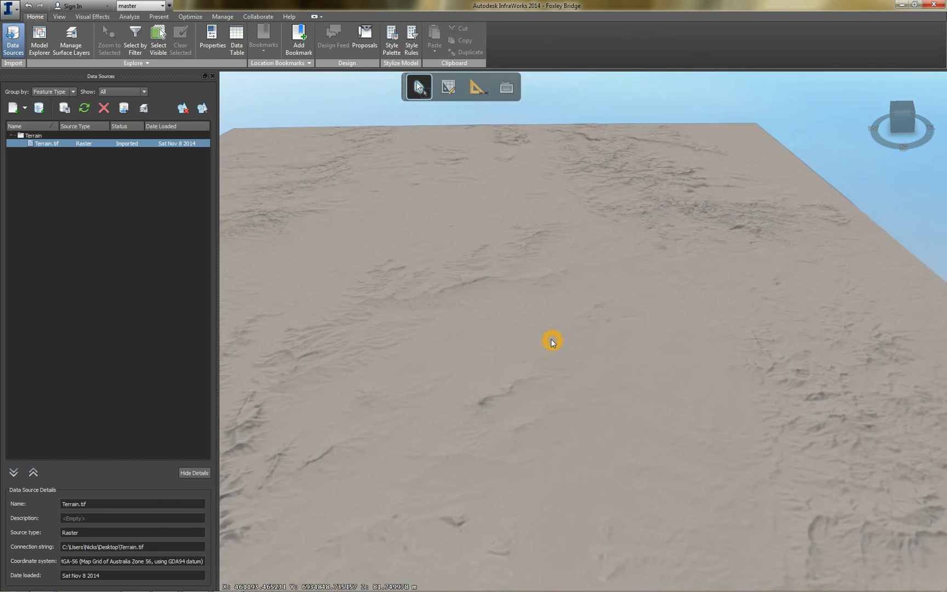
pyautogui.scroll(-8, 551, 334)
pyautogui.click(551, 329)
pyautogui.moveTo(544, 324); pyautogui.dragTo(543, 391)
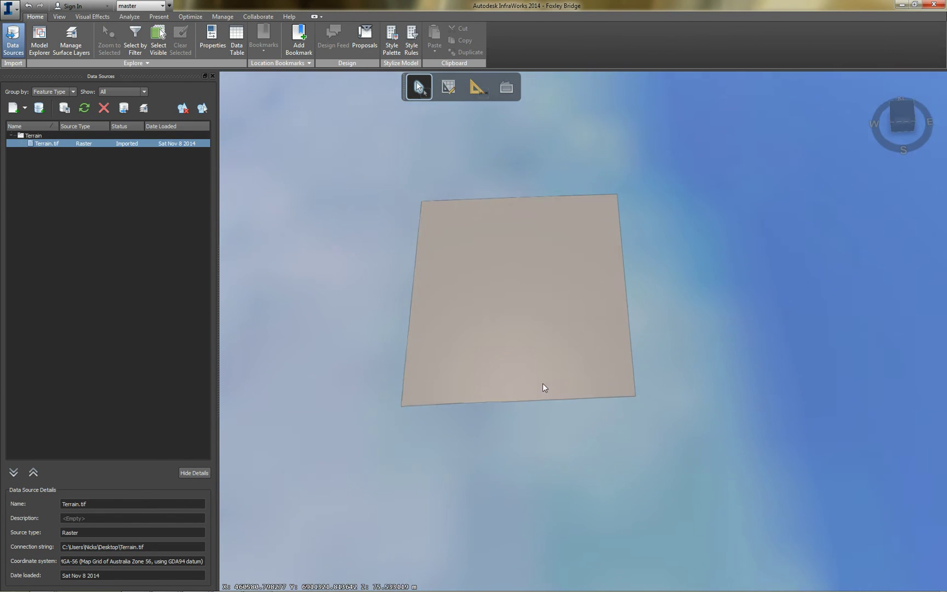
pyautogui.scroll(-6, 542, 382)
pyautogui.scroll(5, 542, 382)
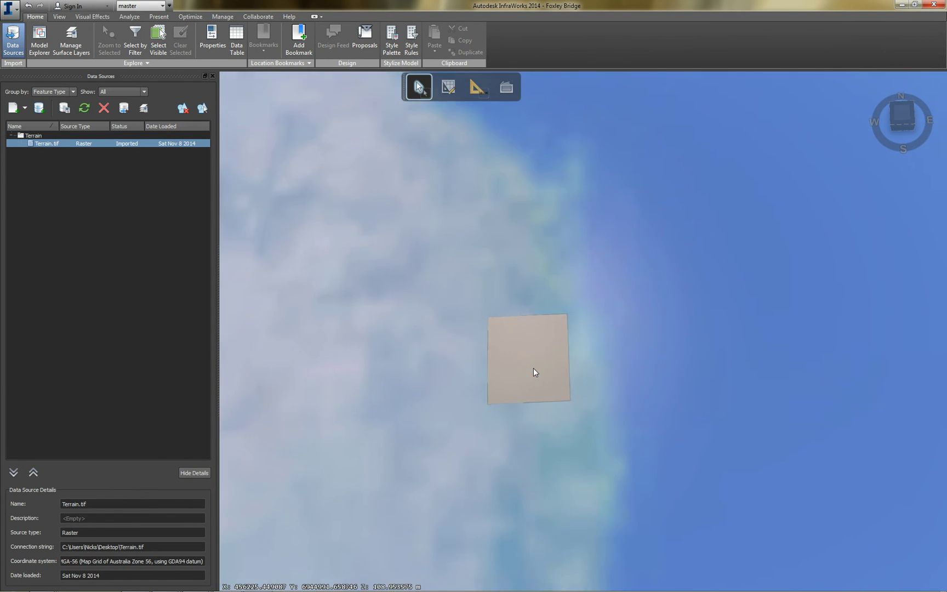
# Zoom toward the terrain relief while tilting into an oblique view
pyautogui.click(565, 393)
pyautogui.scroll(3, 563, 394)
pyautogui.moveTo(562, 396); pyautogui.dragTo(539, 330)
pyautogui.click(552, 332)
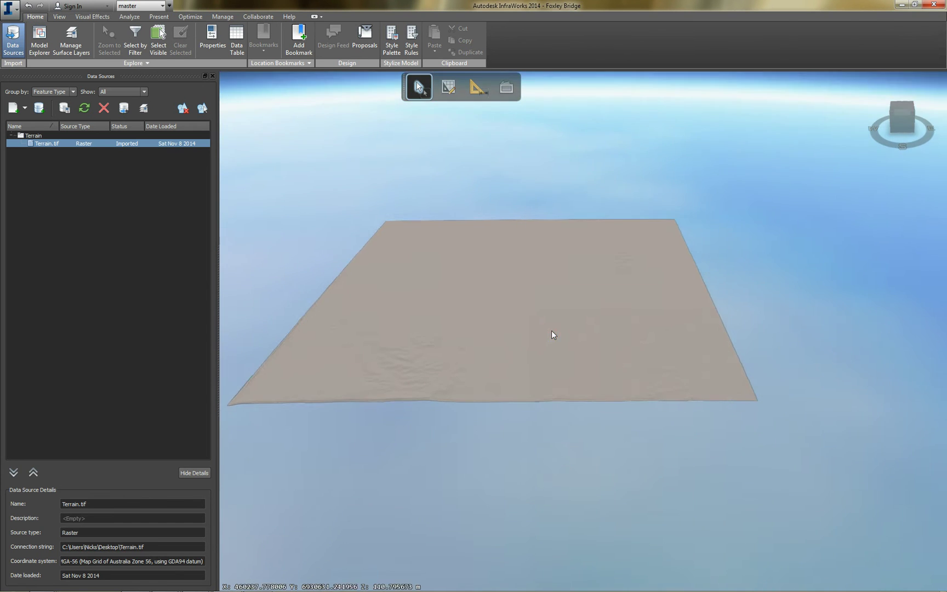
pyautogui.scroll(3, 552, 331)
pyautogui.click(528, 393)
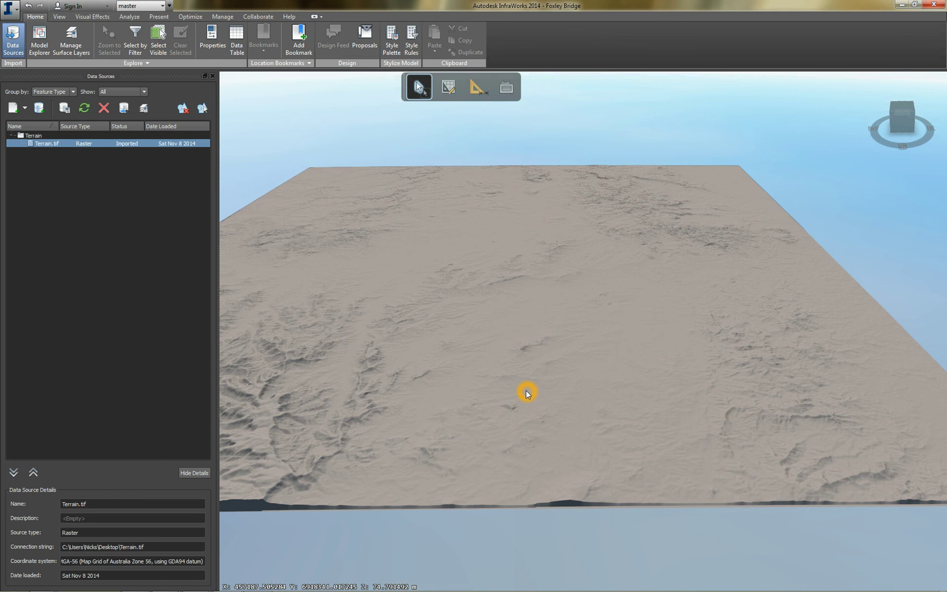
pyautogui.scroll(-2, 524, 376)
pyautogui.scroll(4, 524, 383)
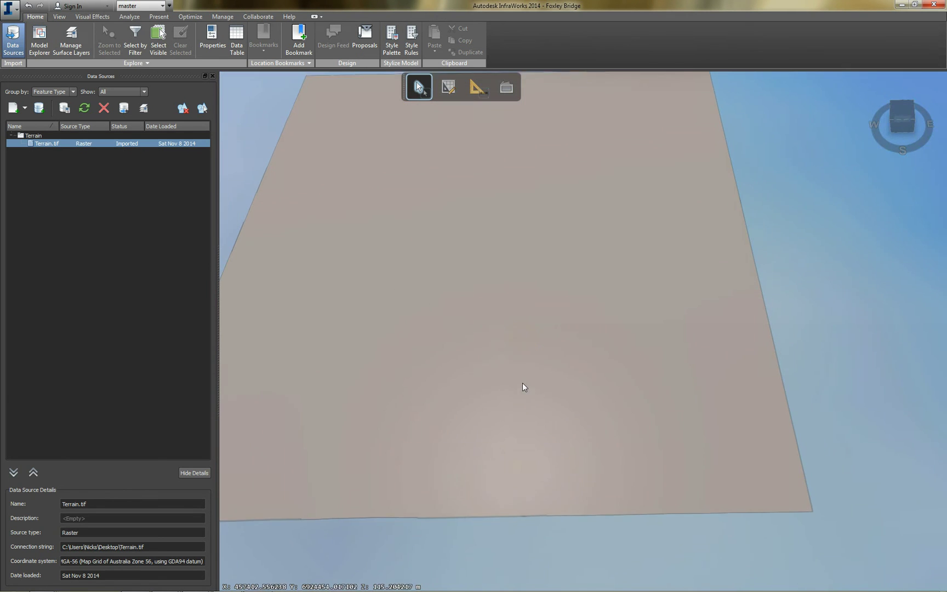
pyautogui.click(504, 349)
pyautogui.scroll(2, 506, 350)
pyautogui.scroll(5, 506, 351)
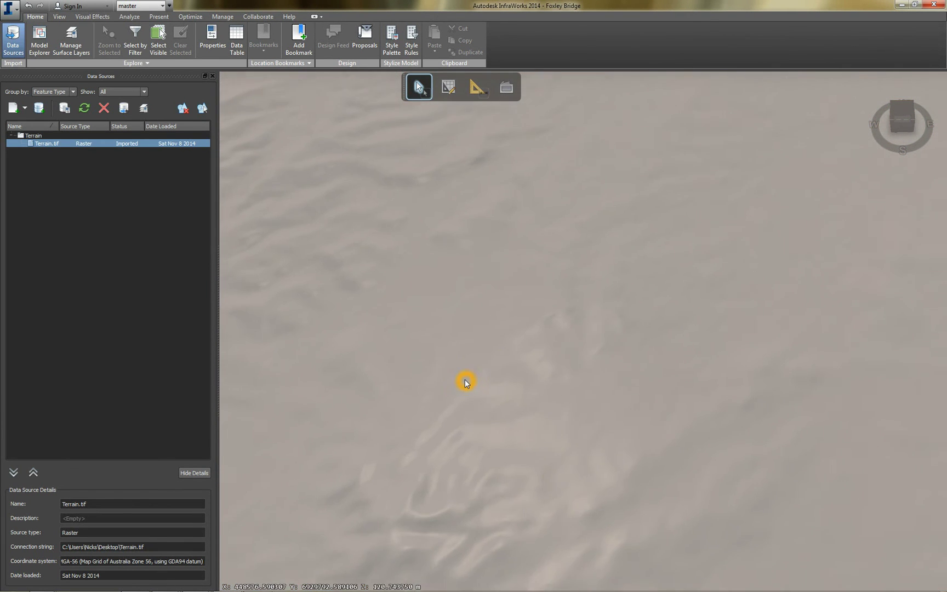
pyautogui.scroll(3, 471, 362)
# Level the view toward the horizon to show the hills and ridges at a low angle
pyautogui.click(476, 335)
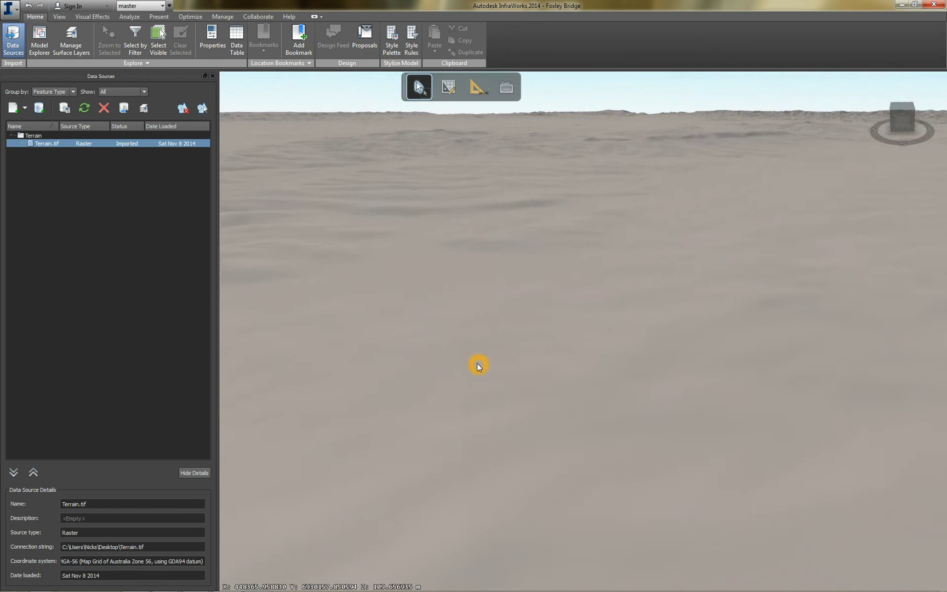
pyautogui.scroll(2, 480, 353)
pyautogui.scroll(-3, 477, 345)
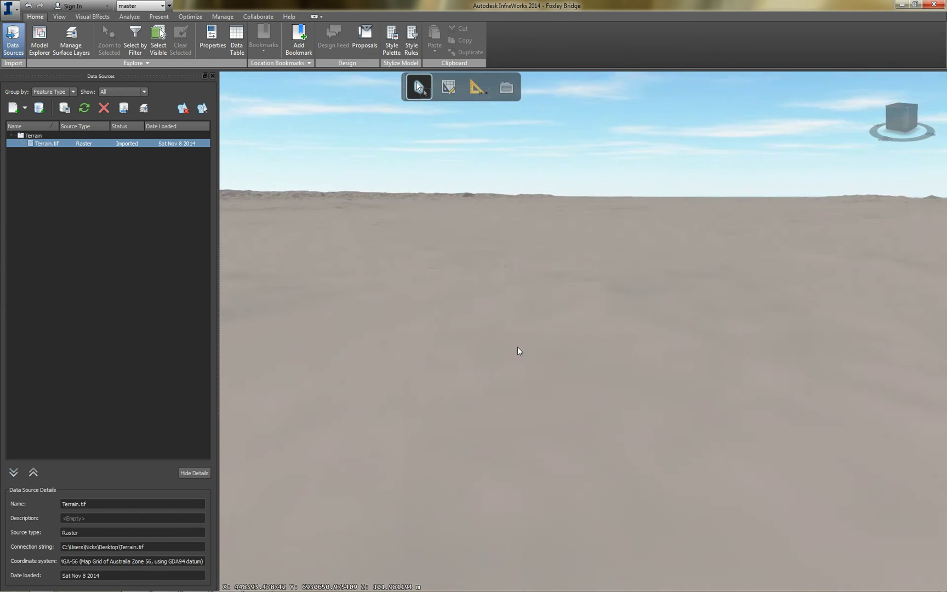
pyautogui.moveTo(576, 351)
pyautogui.mouseDown()
pyautogui.moveTo(692, 355)
pyautogui.moveTo(678, 343)
pyautogui.moveTo(583, 364)
pyautogui.mouseUp()
pyautogui.click(549, 362)
pyautogui.click(474, 135)
pyautogui.moveTo(378, 590)
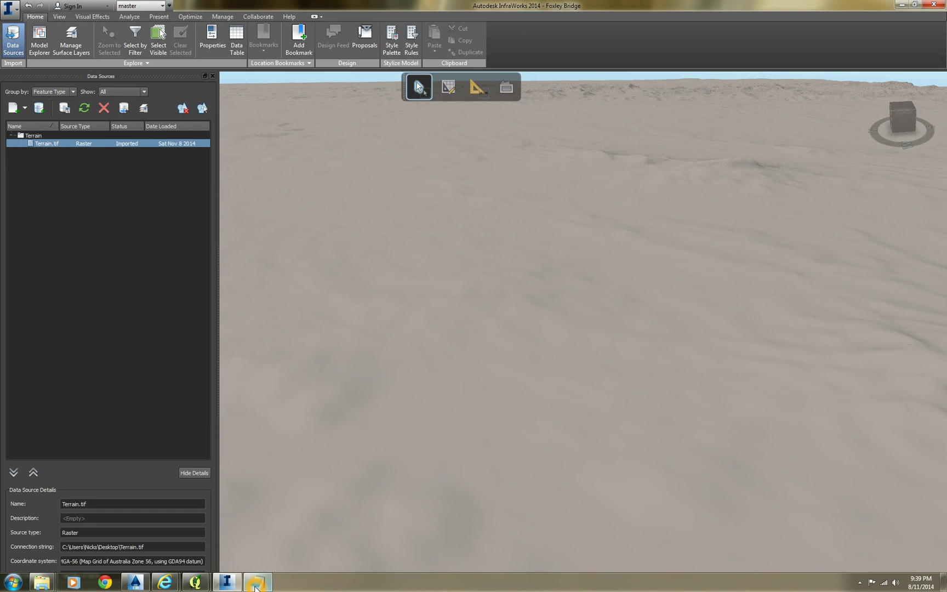